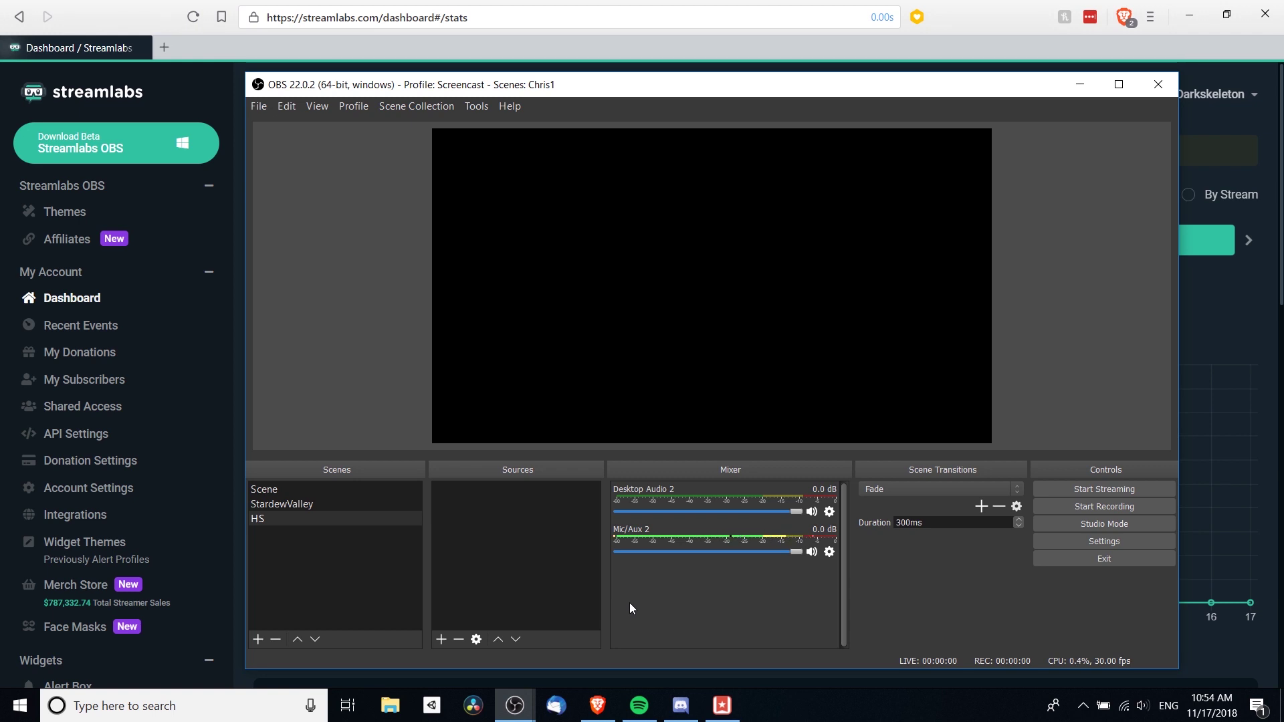
Add a browser source named DonationGoals to the HS scene and select its placeholder URL
left_click(253, 51)
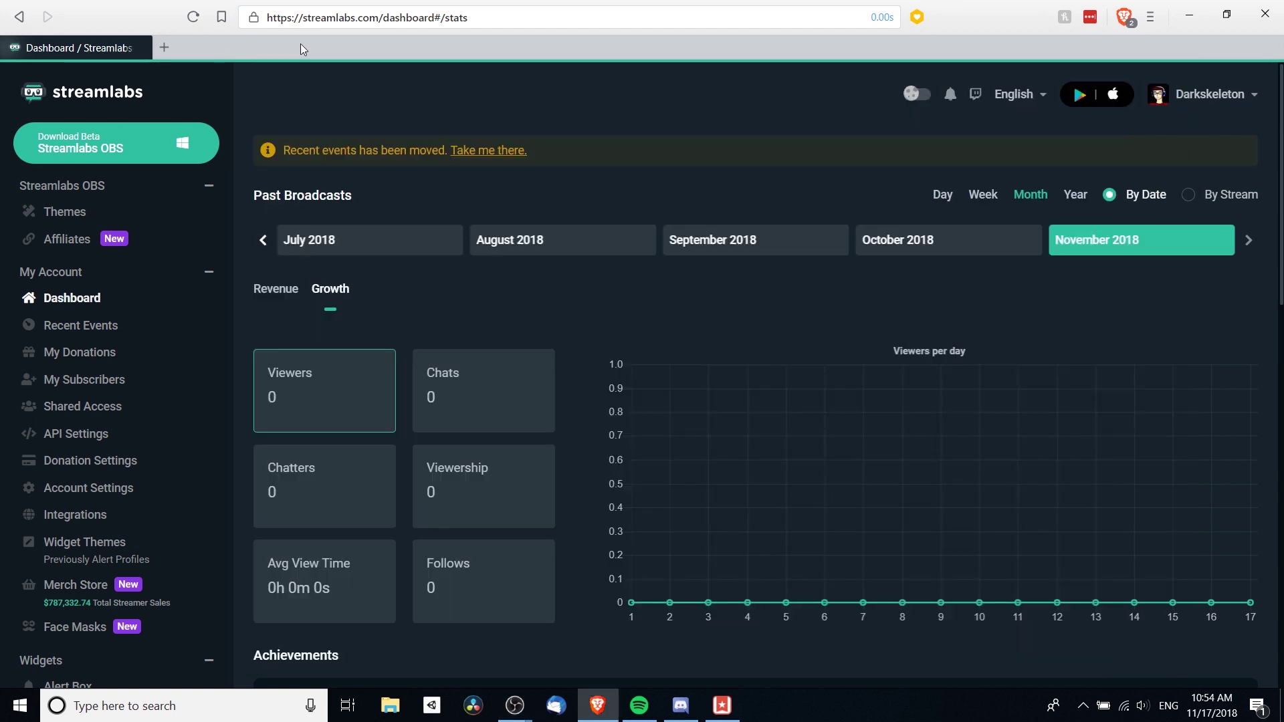
key("alt+Tab")
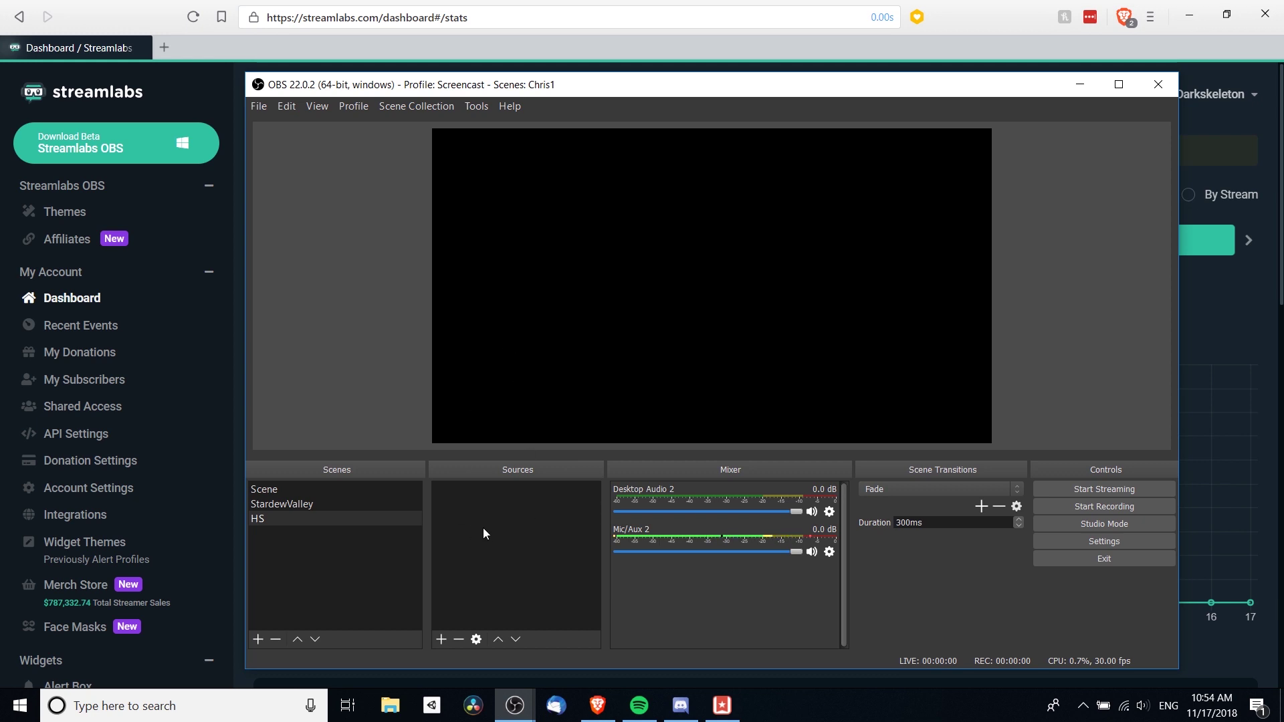
right_click(469, 505)
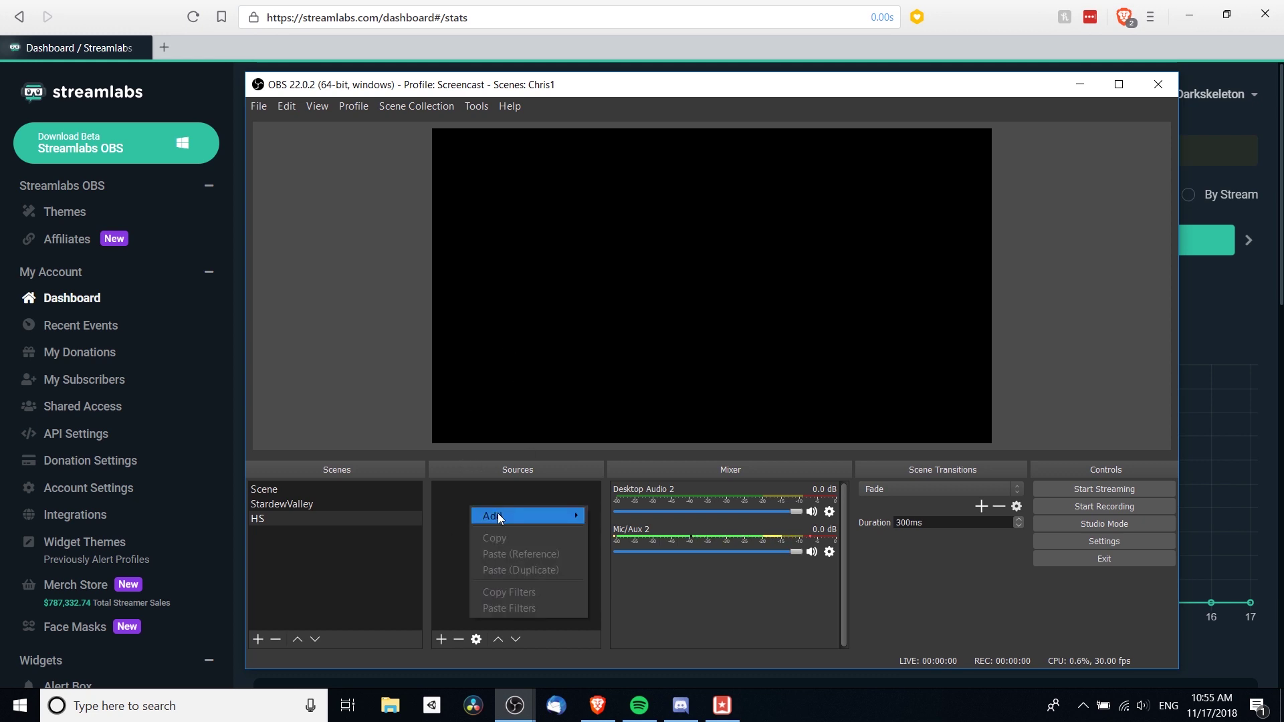
mouse_move(498, 512)
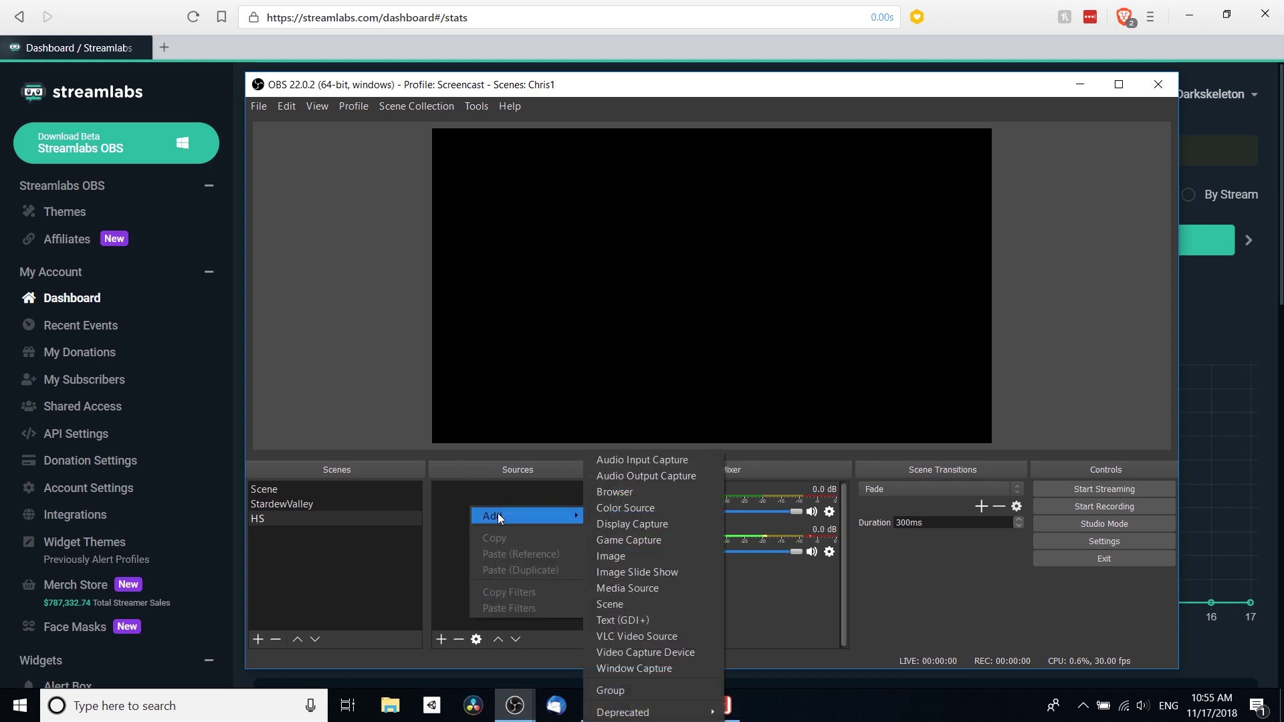
left_click(627, 492)
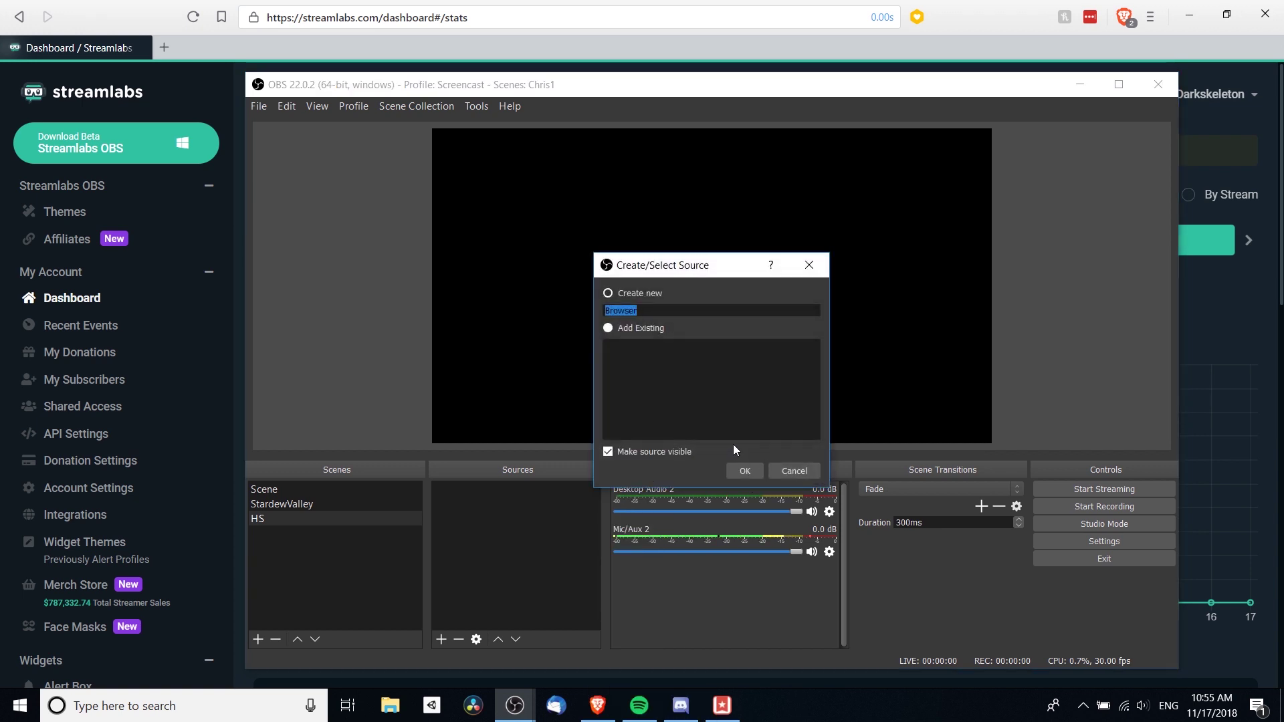
type("DonationGoals")
key("Return")
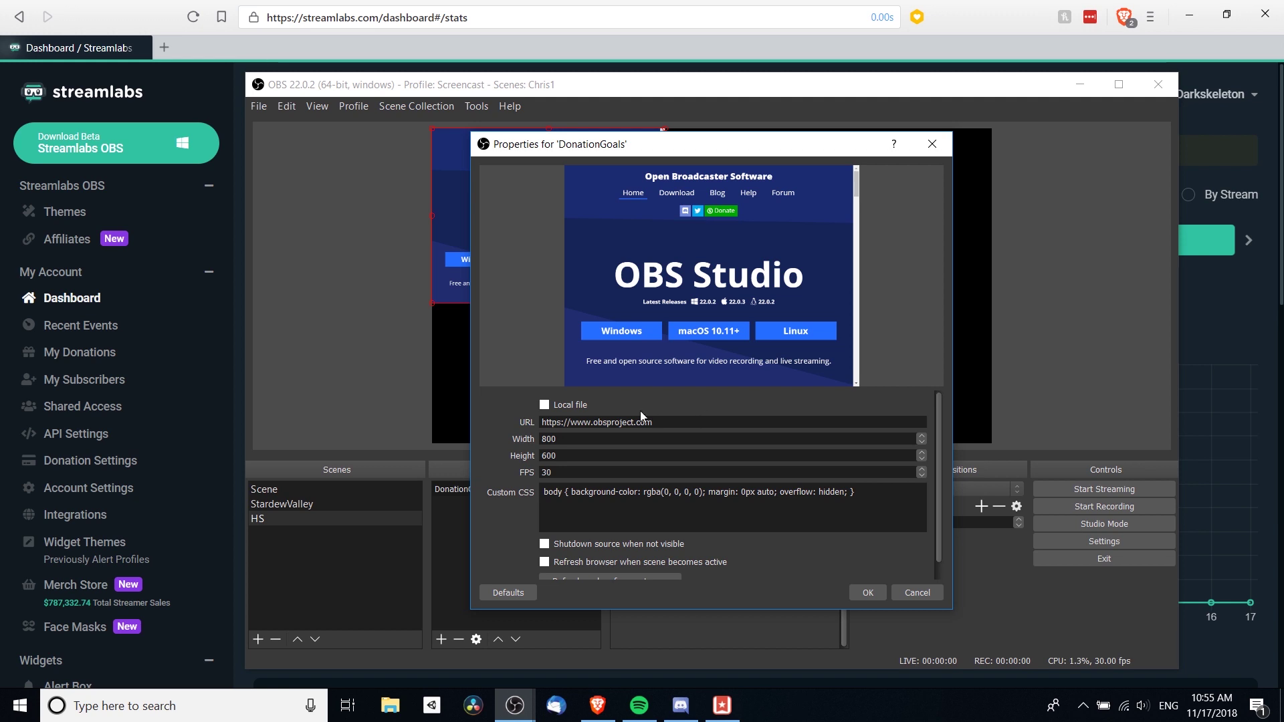
left_click_drag(669, 421, 541, 409)
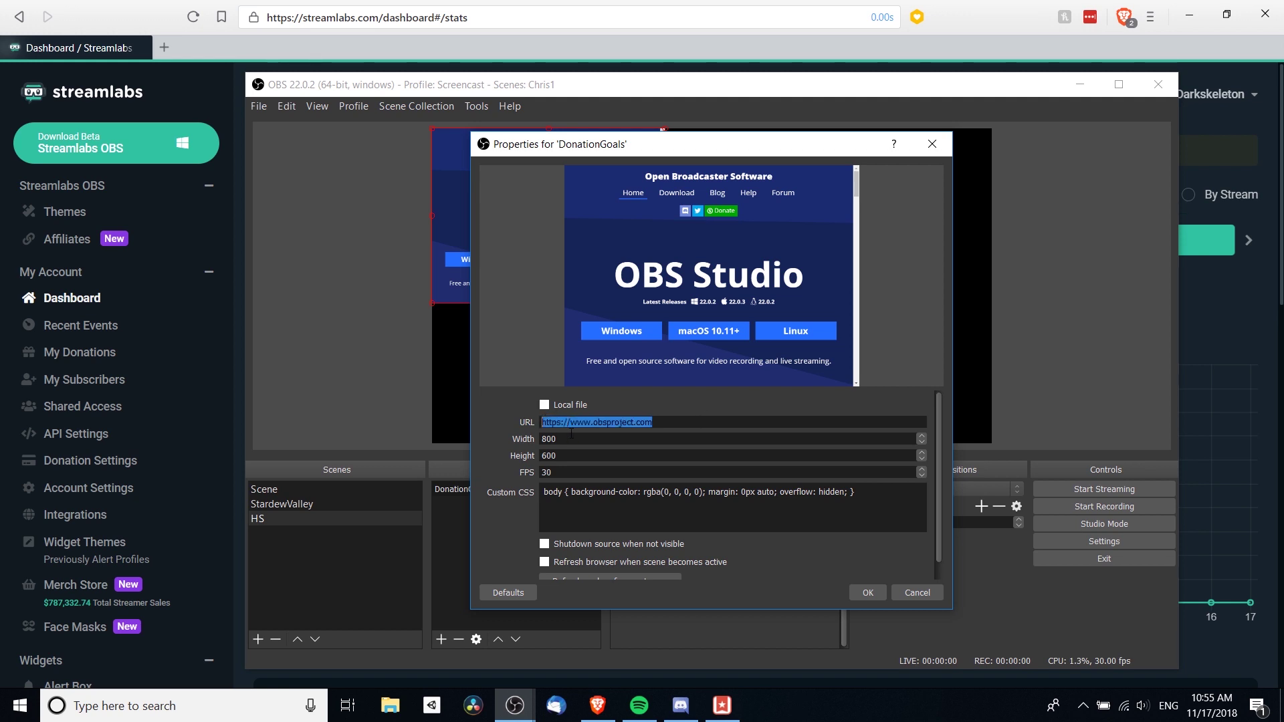
left_click(291, 50)
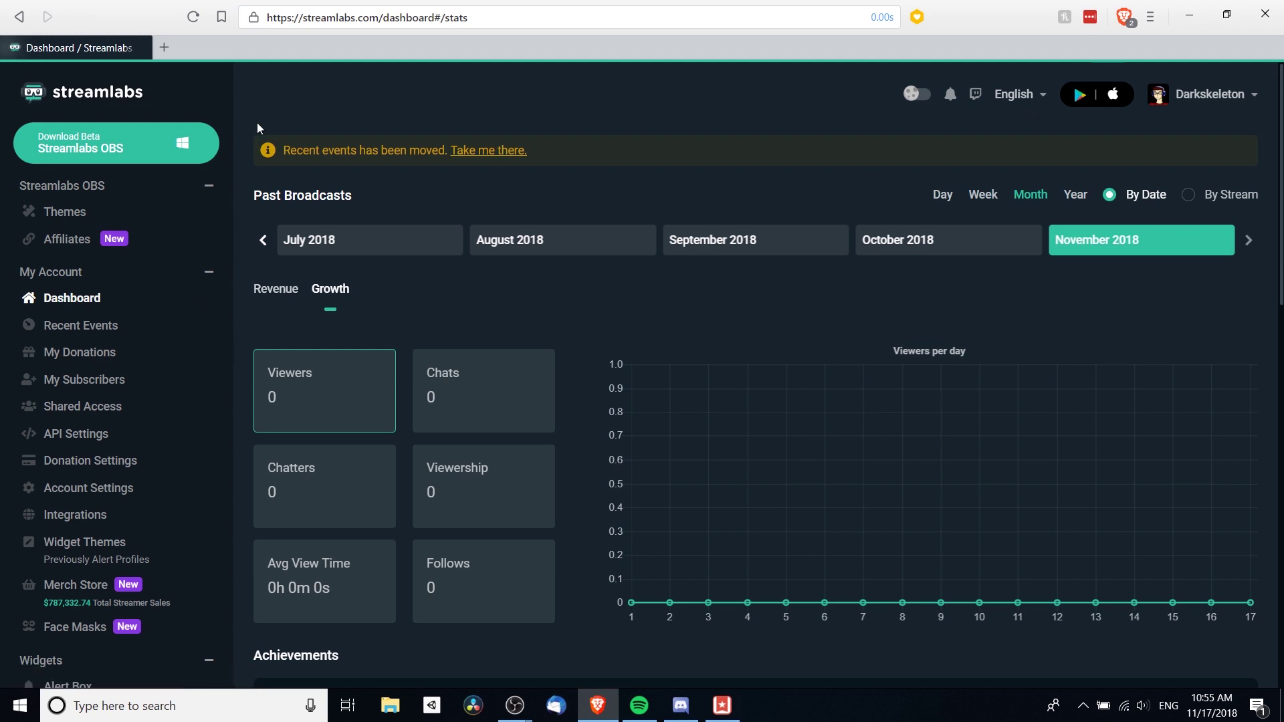
Open the Donation Goal widget page under Widgets > Goals in the Streamlabs dashboard
scroll(131, 290, "down", 6)
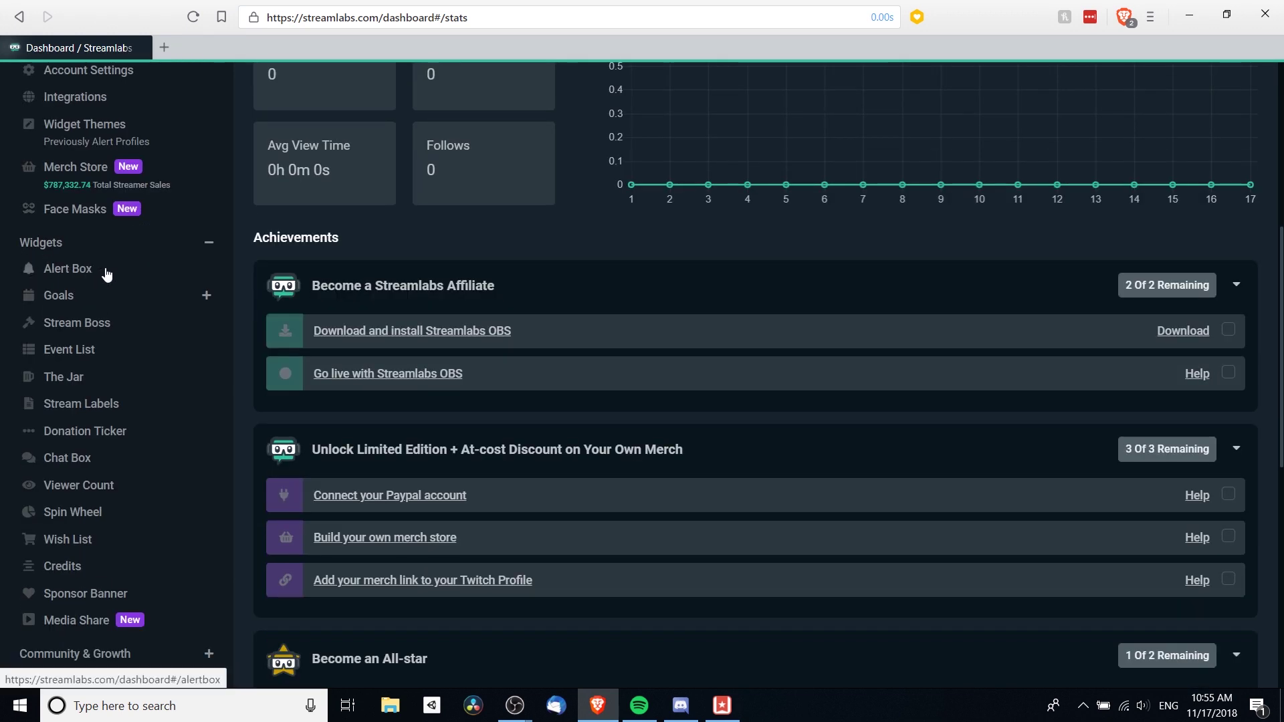
left_click(207, 296)
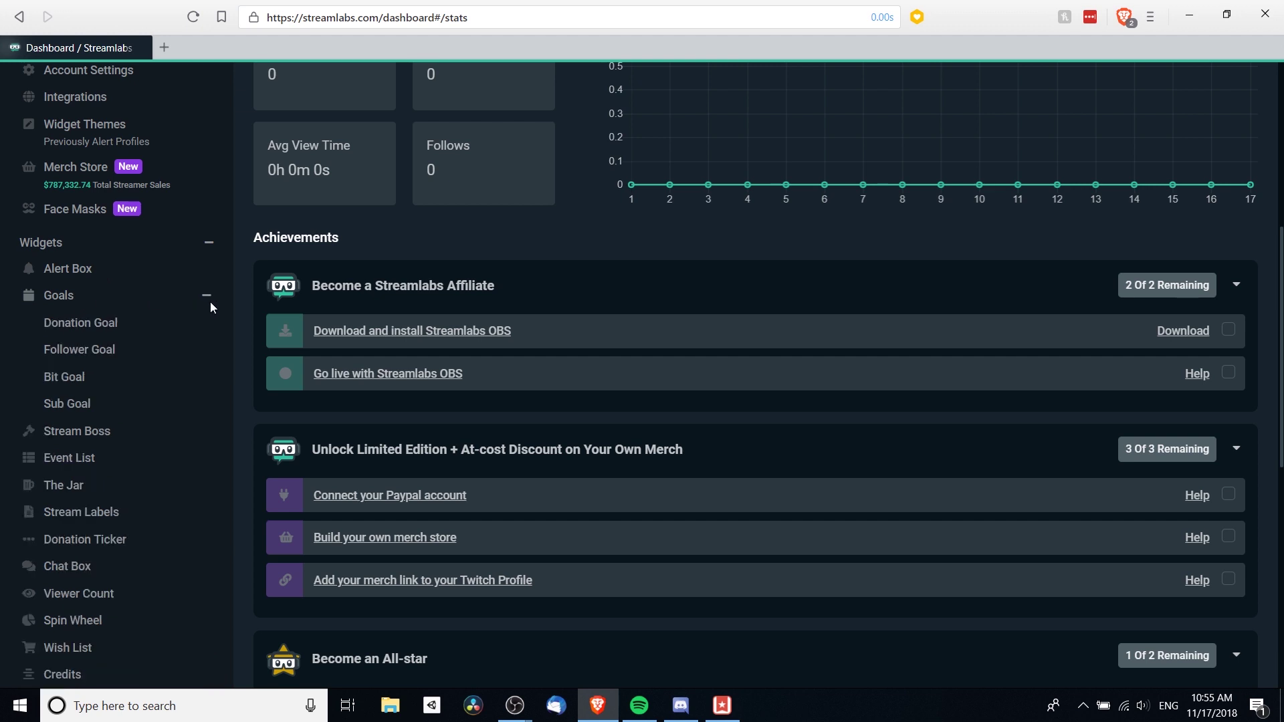
left_click(120, 327)
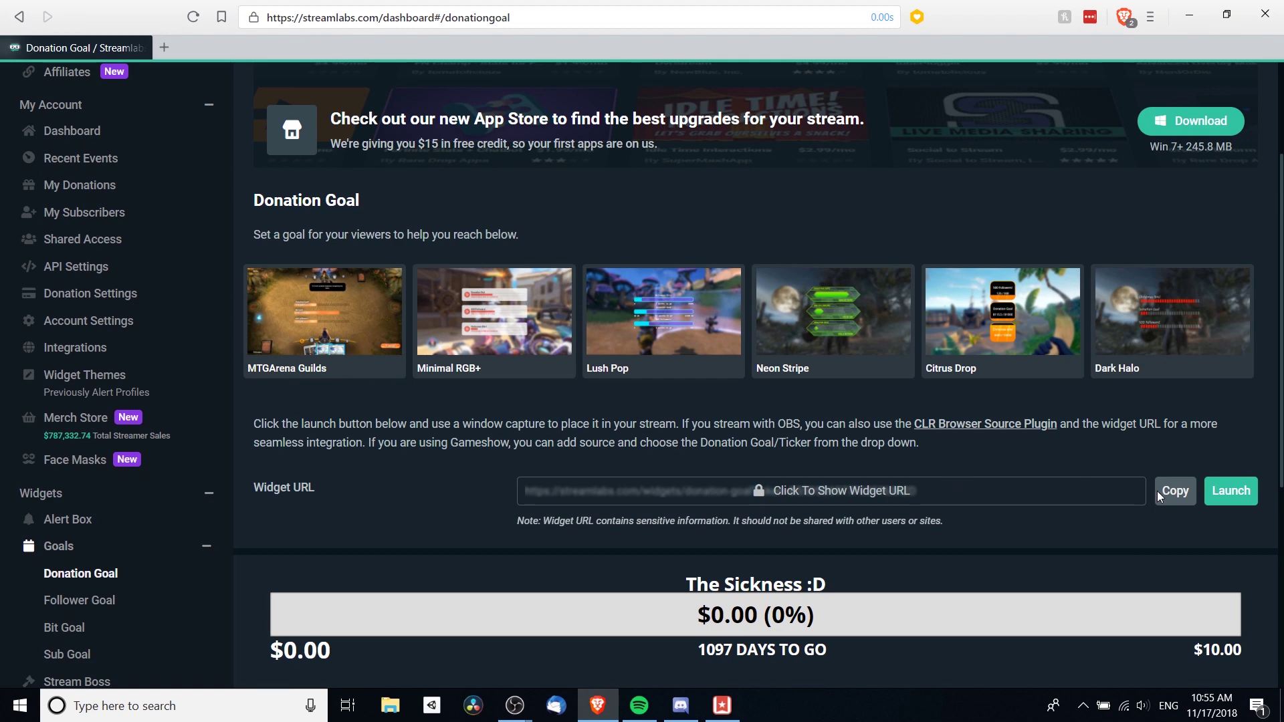
Paste the copied Donation Goal widget URL into the DonationGoals source and confirm
left_click(1174, 495)
mouse_move(514, 705)
left_click(631, 627)
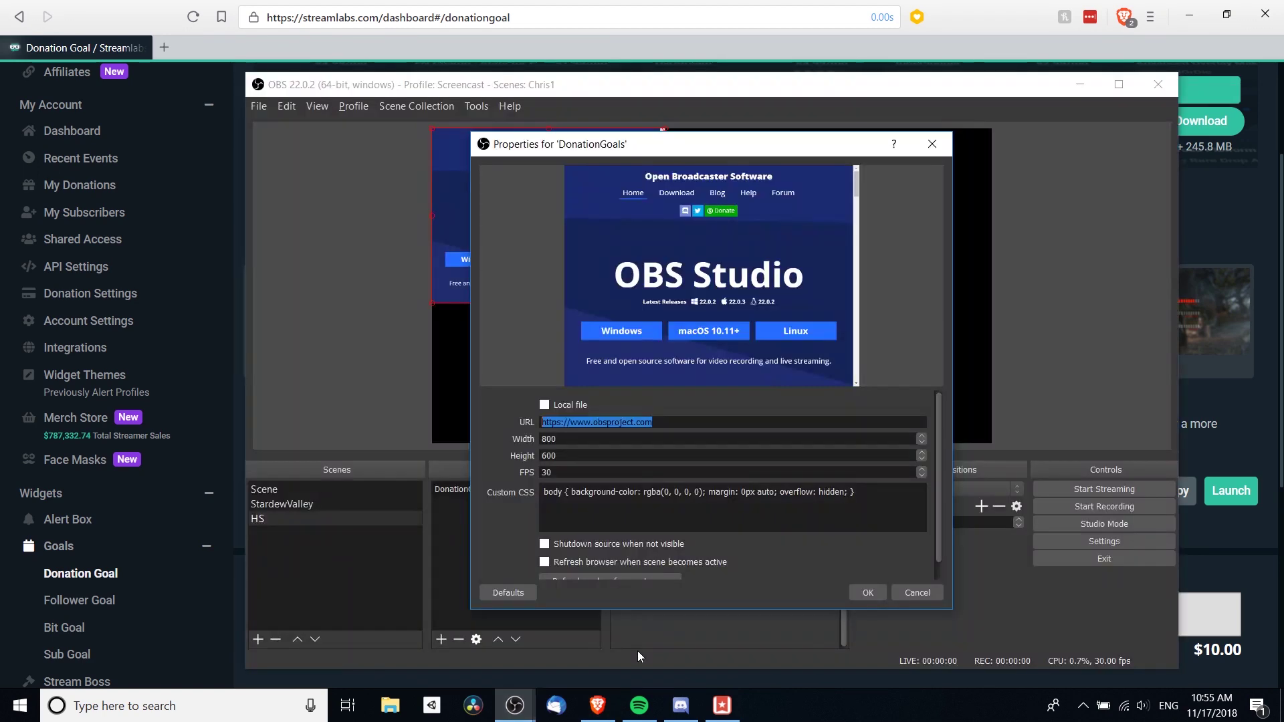
key("ctrl+v")
left_click(868, 594)
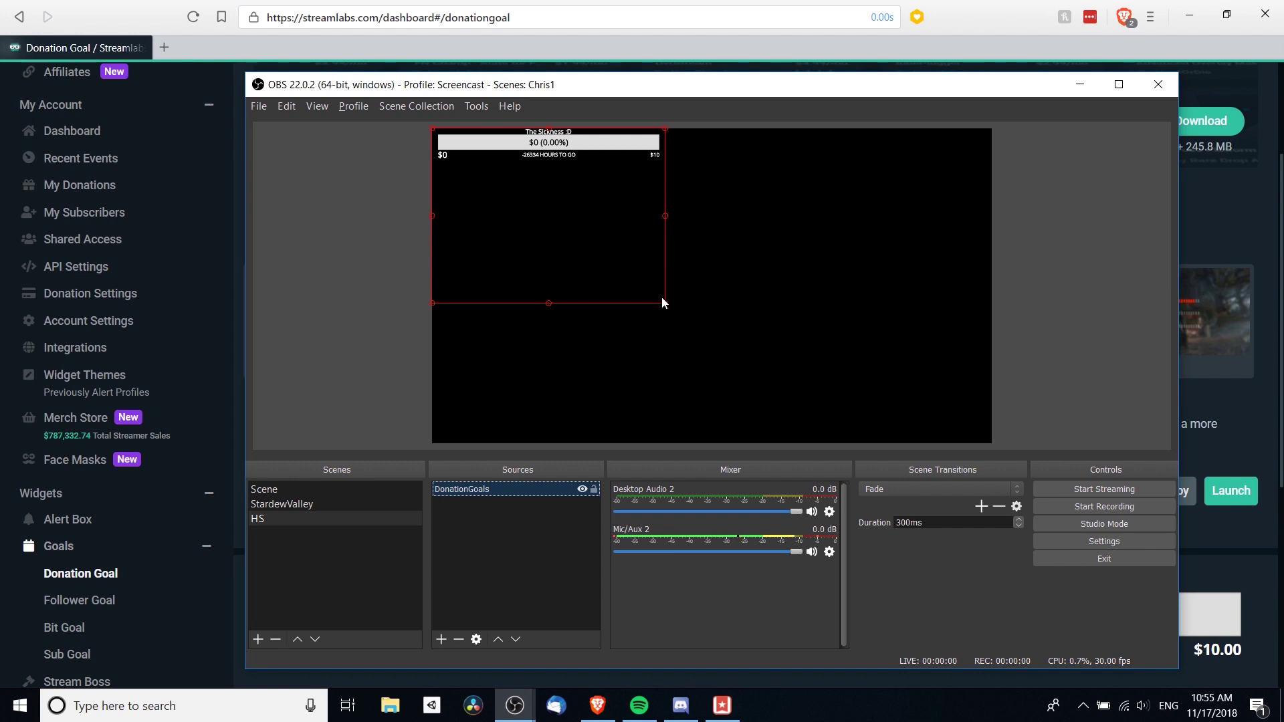
Set the DonationGoals source size to 1920×1080
double_click(549, 487)
left_click_drag(736, 148, 1031, 106)
double_click(858, 396)
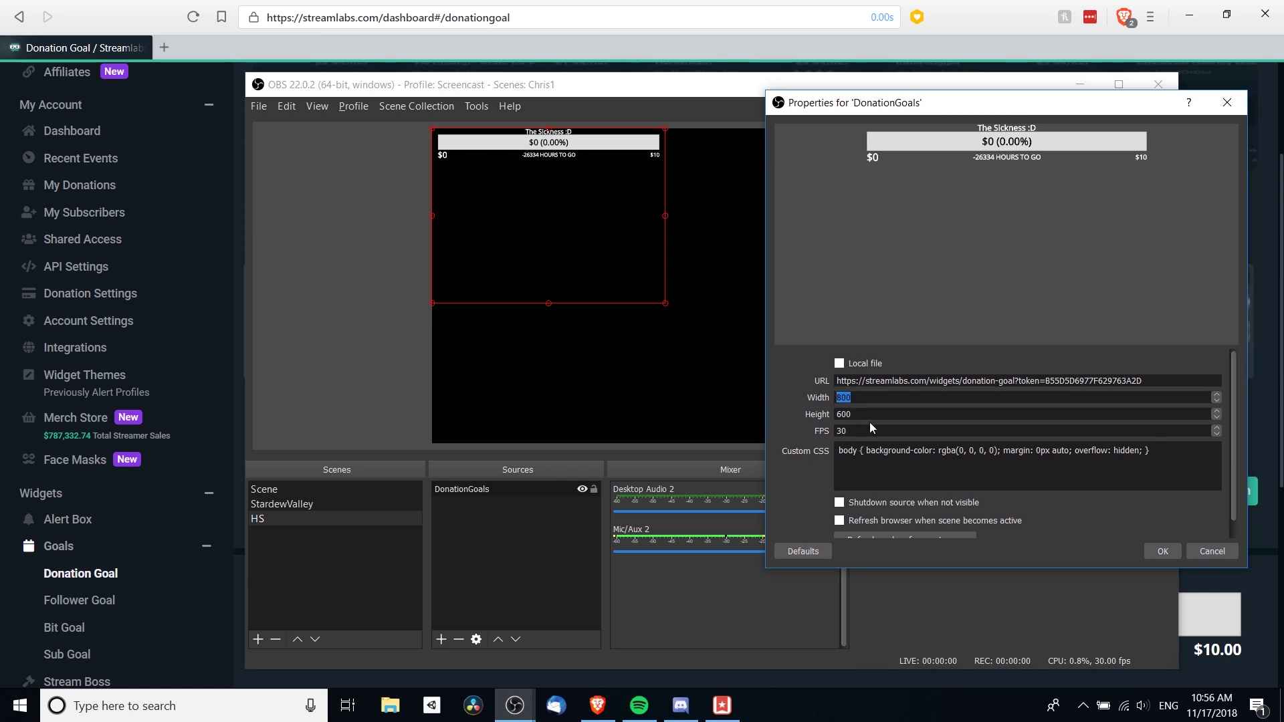
type("1920")
key("Tab")
type("1080")
left_click(1149, 552)
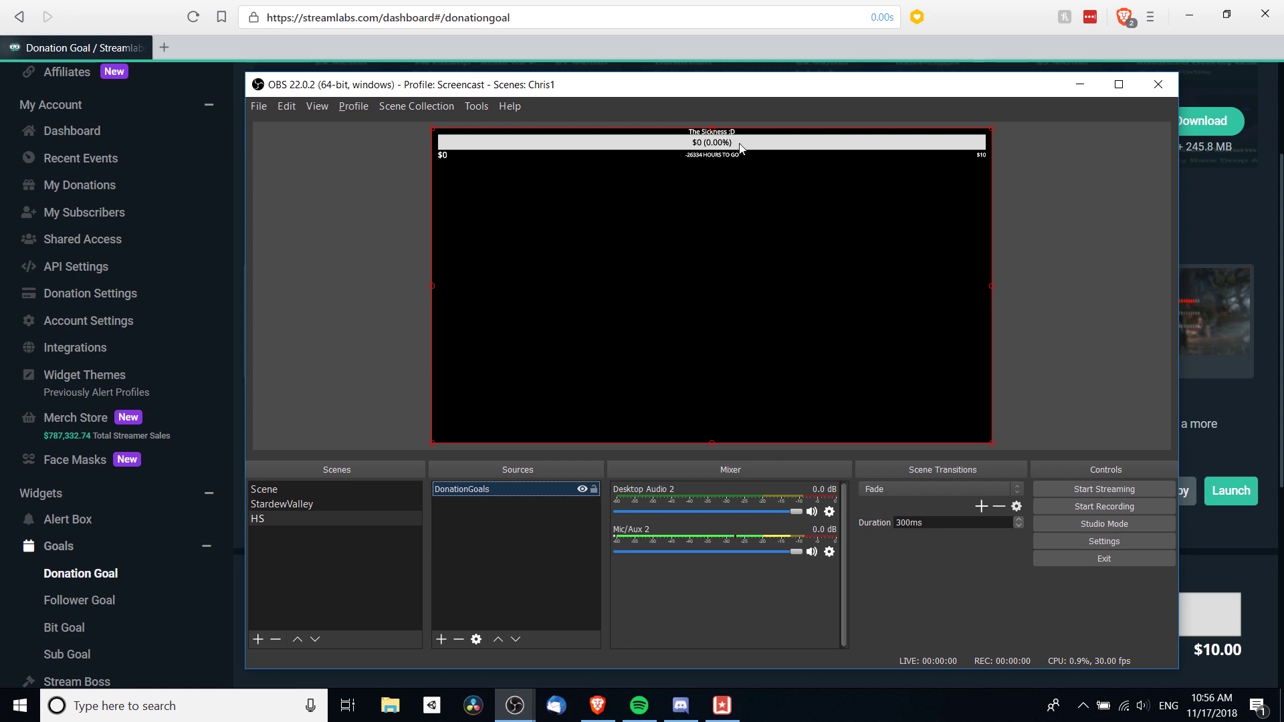
Move the goal bar lower on the canvas and shrink it
left_click_drag(743, 162, 935, 134)
left_click_drag(991, 273, 755, 296)
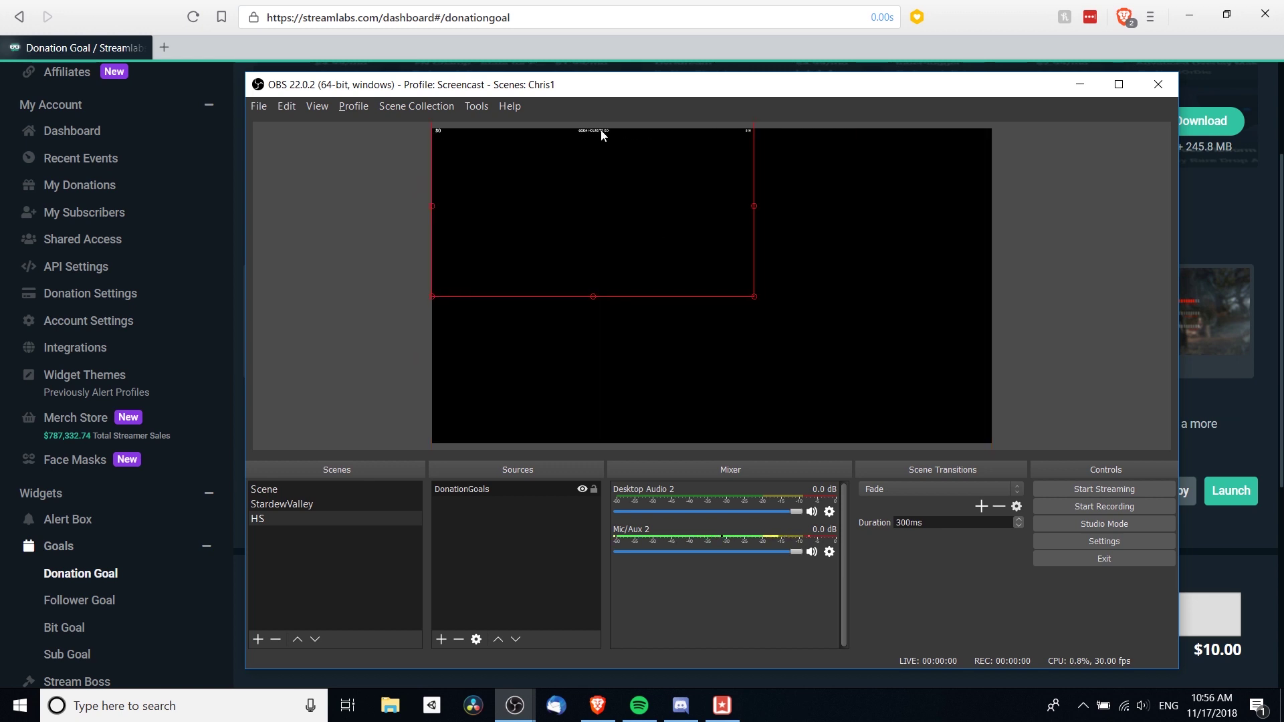
left_click_drag(601, 135, 606, 259)
left_click(516, 498)
Resize the source to 800×640 and place the goal bar at the canvas bottom
double_click(526, 492)
double_click(696, 438)
type("800")
key("Tab")
type("640")
left_click(866, 593)
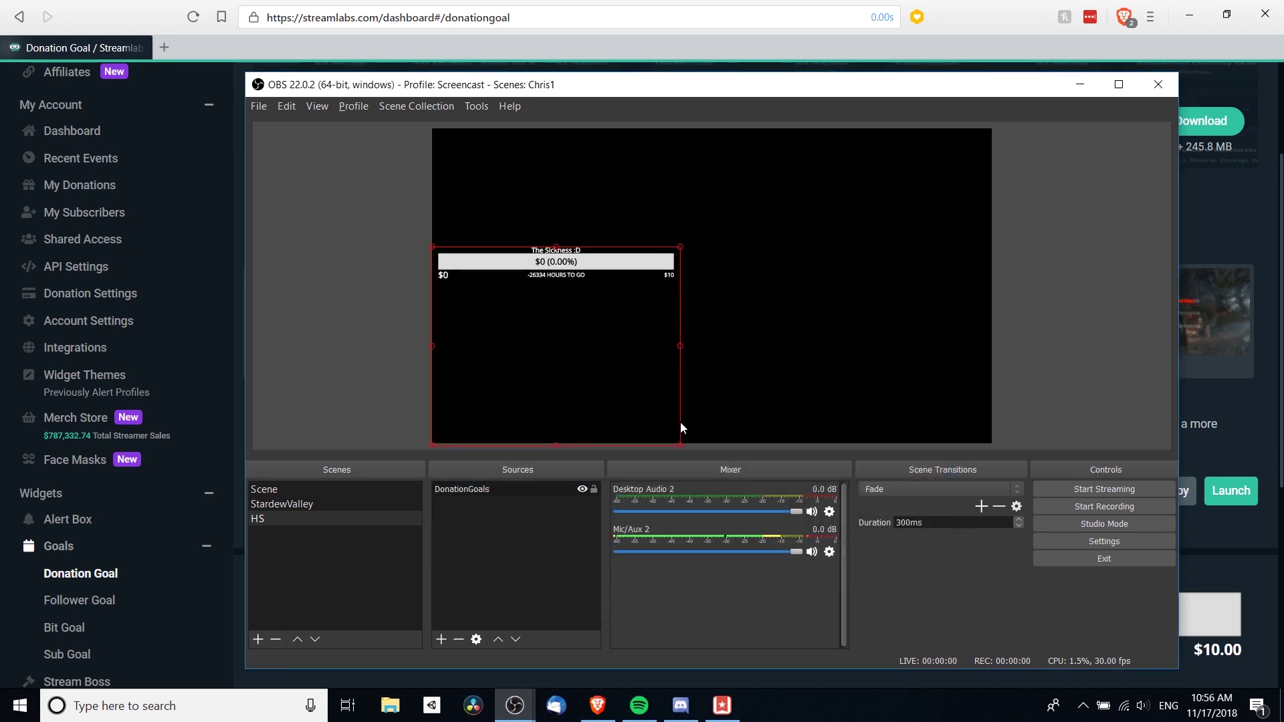
left_click_drag(681, 424, 677, 424)
left_click_drag(604, 271, 604, 430)
left_click(591, 388)
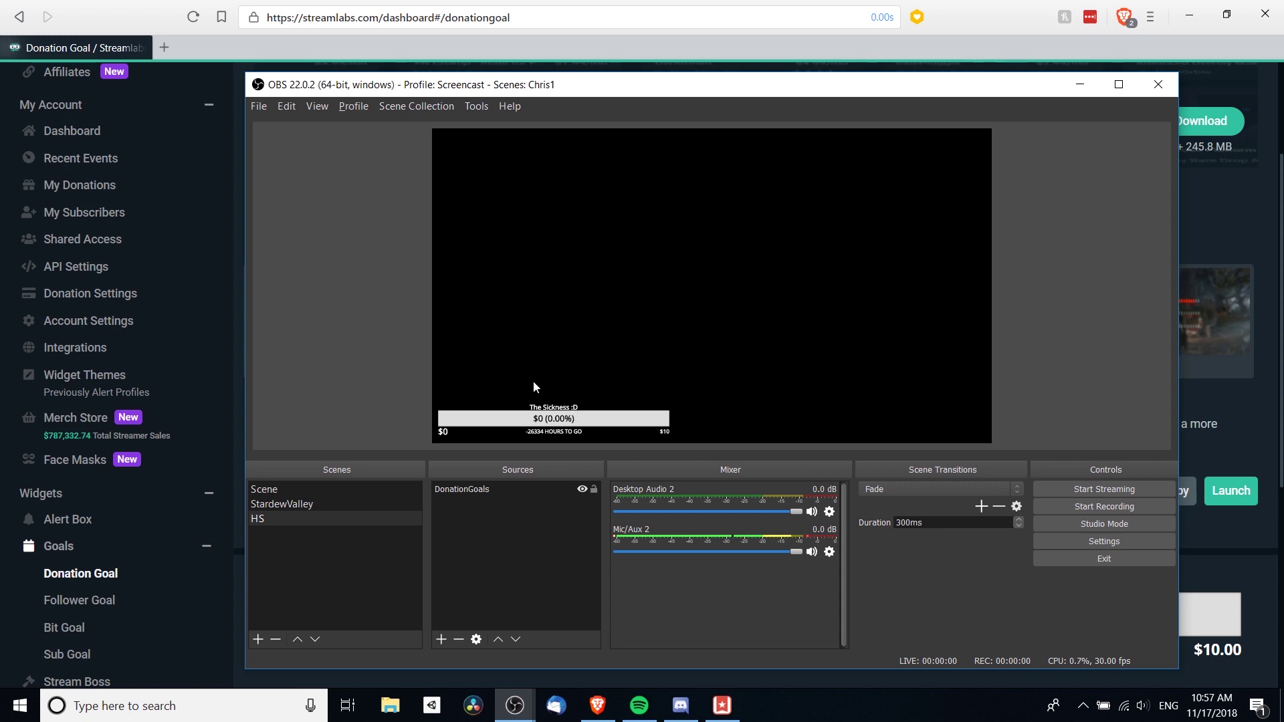
key("alt+Tab")
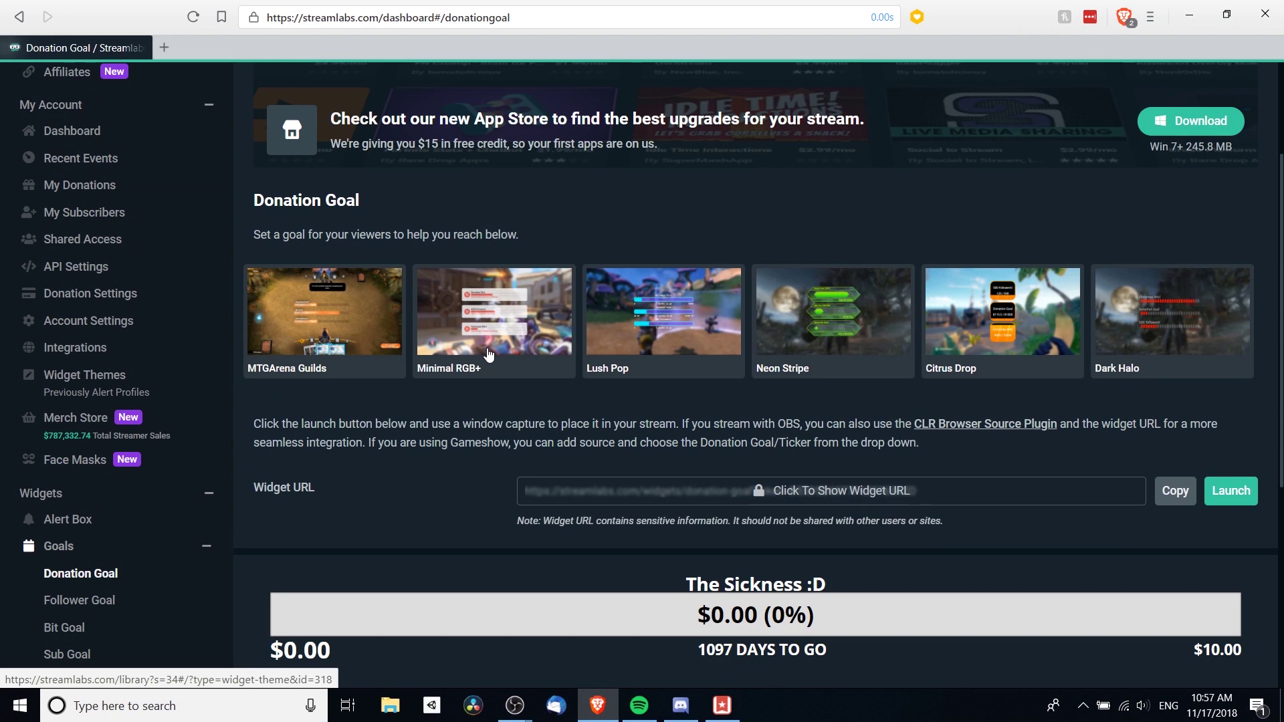
scroll(487, 348, "down", 3)
scroll(487, 348, "up", 1)
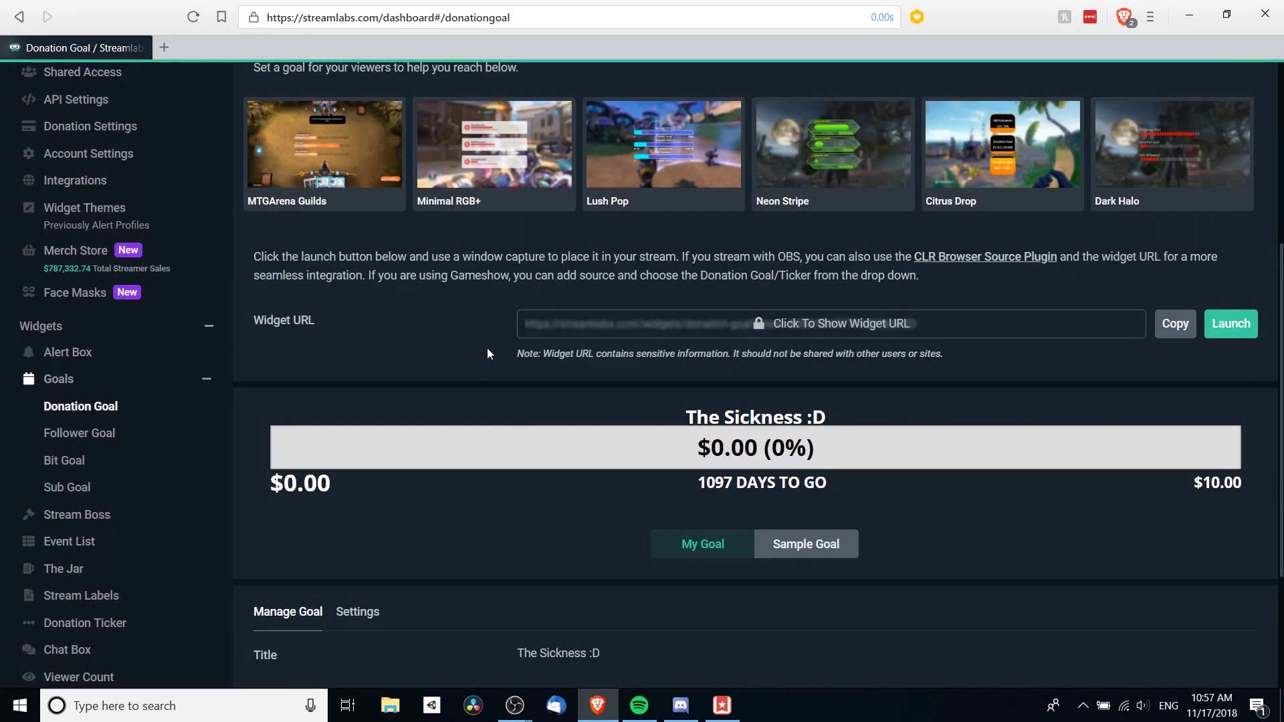
scroll(487, 348, "down", 2)
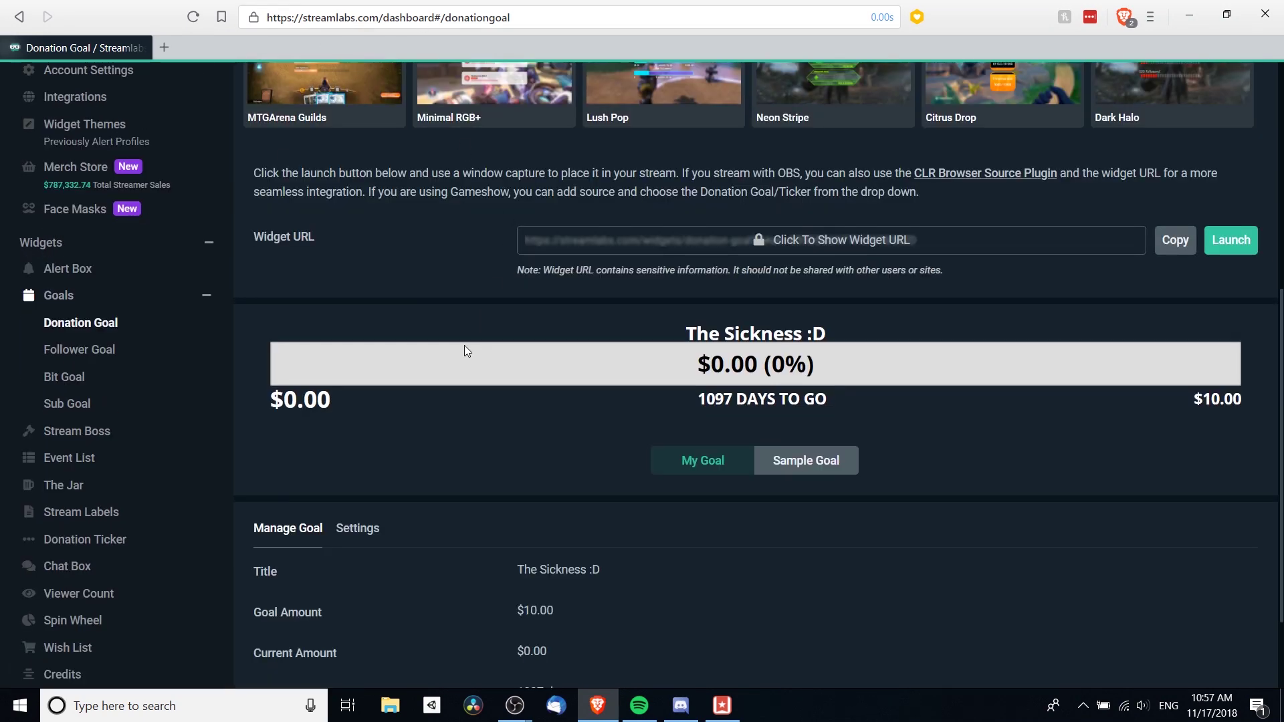
scroll(455, 366, "down", 1)
scroll(455, 369, "down", 1)
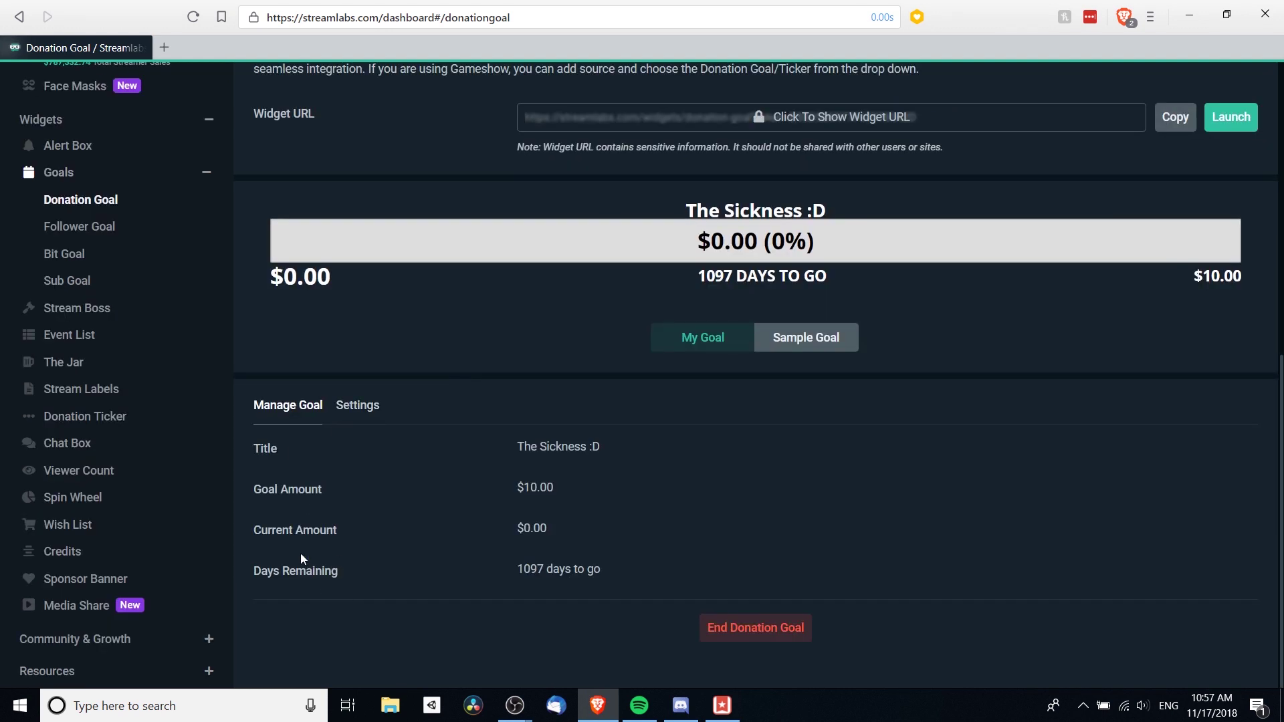
left_click(335, 406)
left_click(315, 406)
left_click(347, 405)
scroll(412, 458, "down", 3)
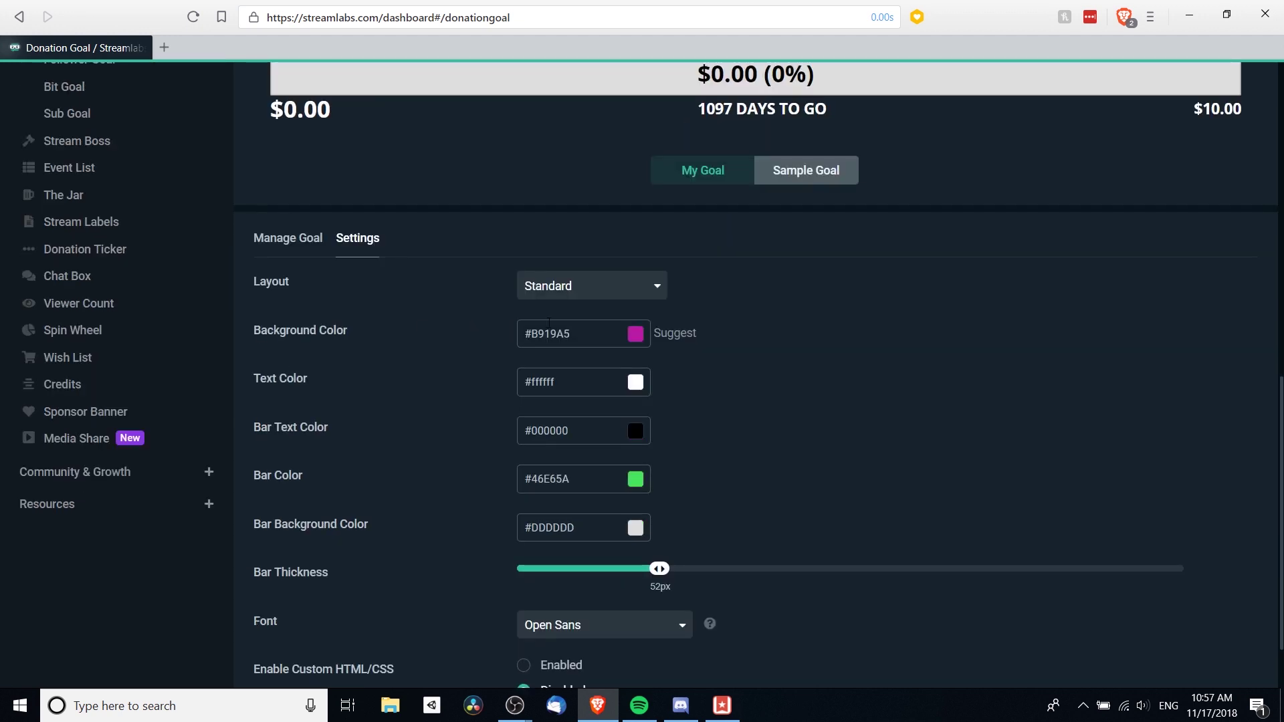
scroll(334, 406, "down", 1)
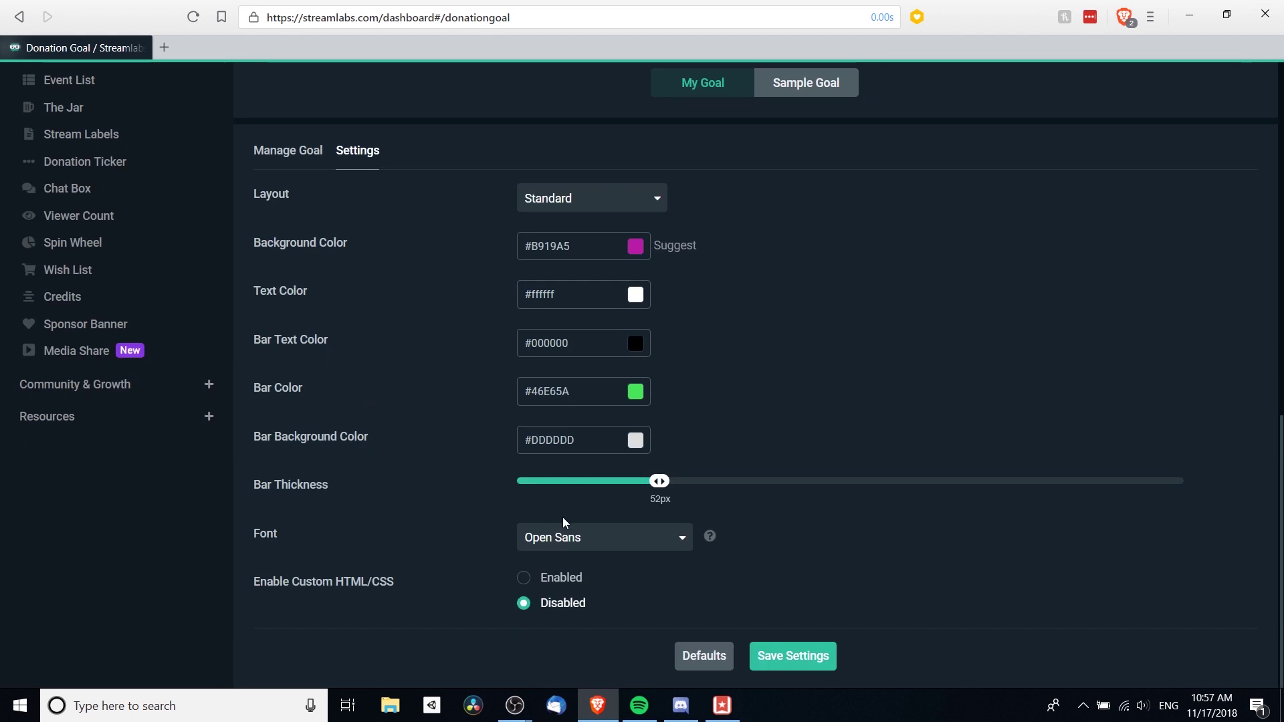
left_click(589, 198)
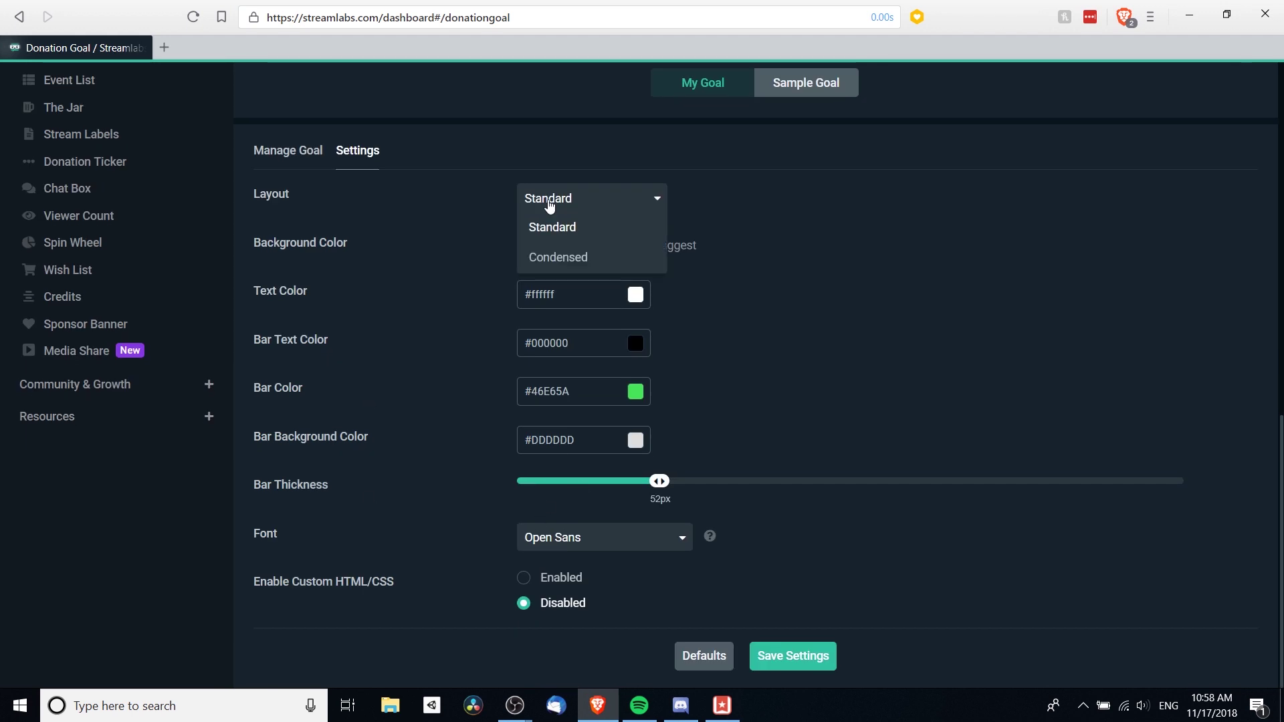
left_click(574, 226)
scroll(439, 215, "up", 4)
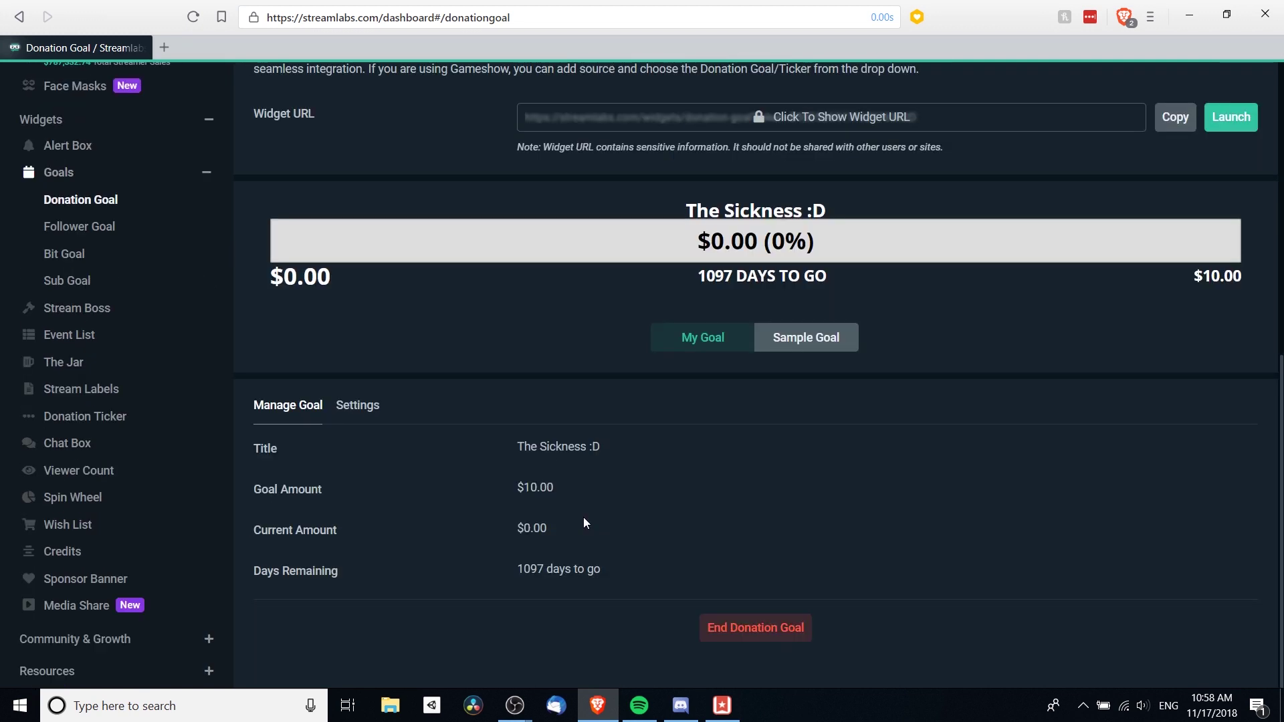
End the old goal and start 'Stream Donations': $100 target, starting 0, ending 11/17/2019
left_click(801, 639)
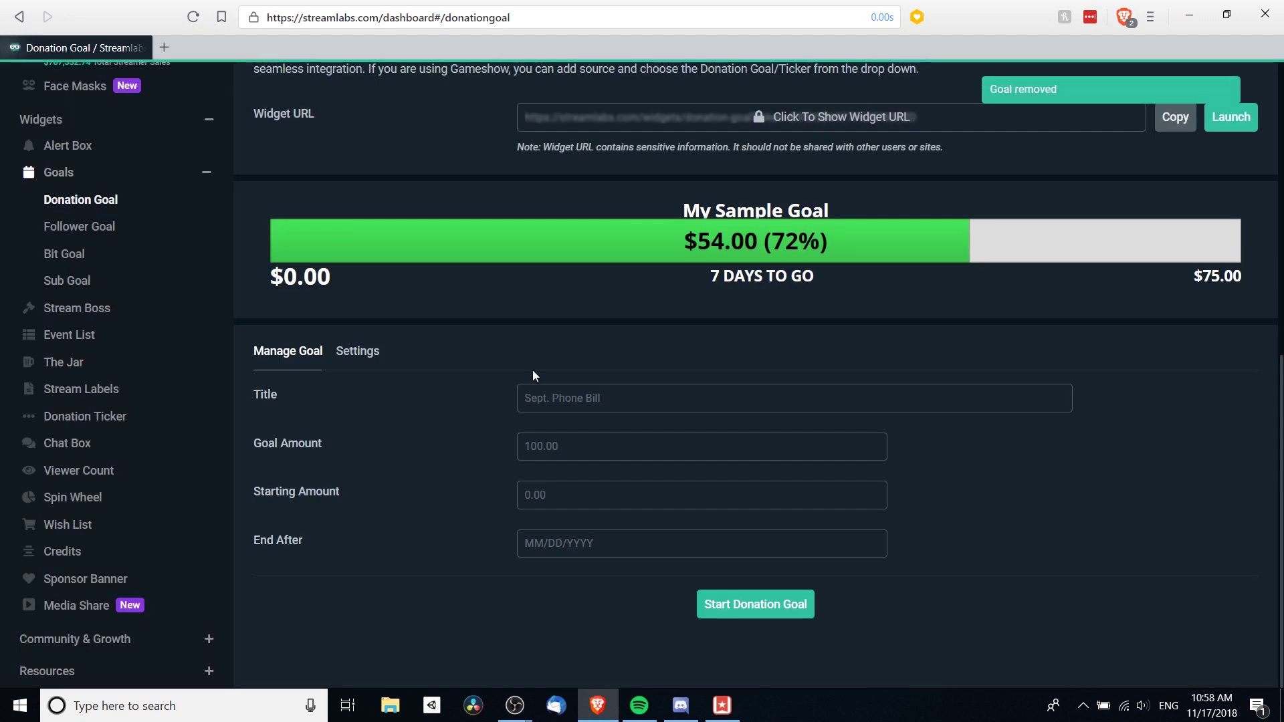
left_click(600, 398)
type("Stream D")
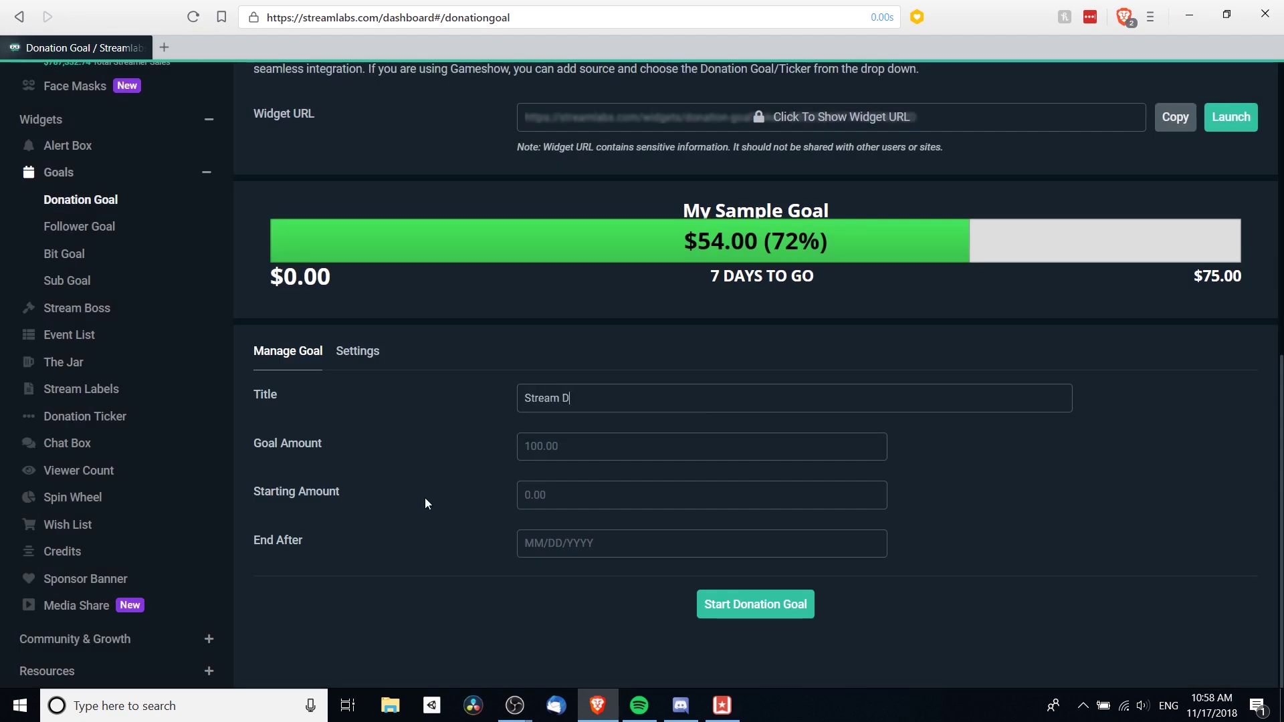
type("onations")
type("100")
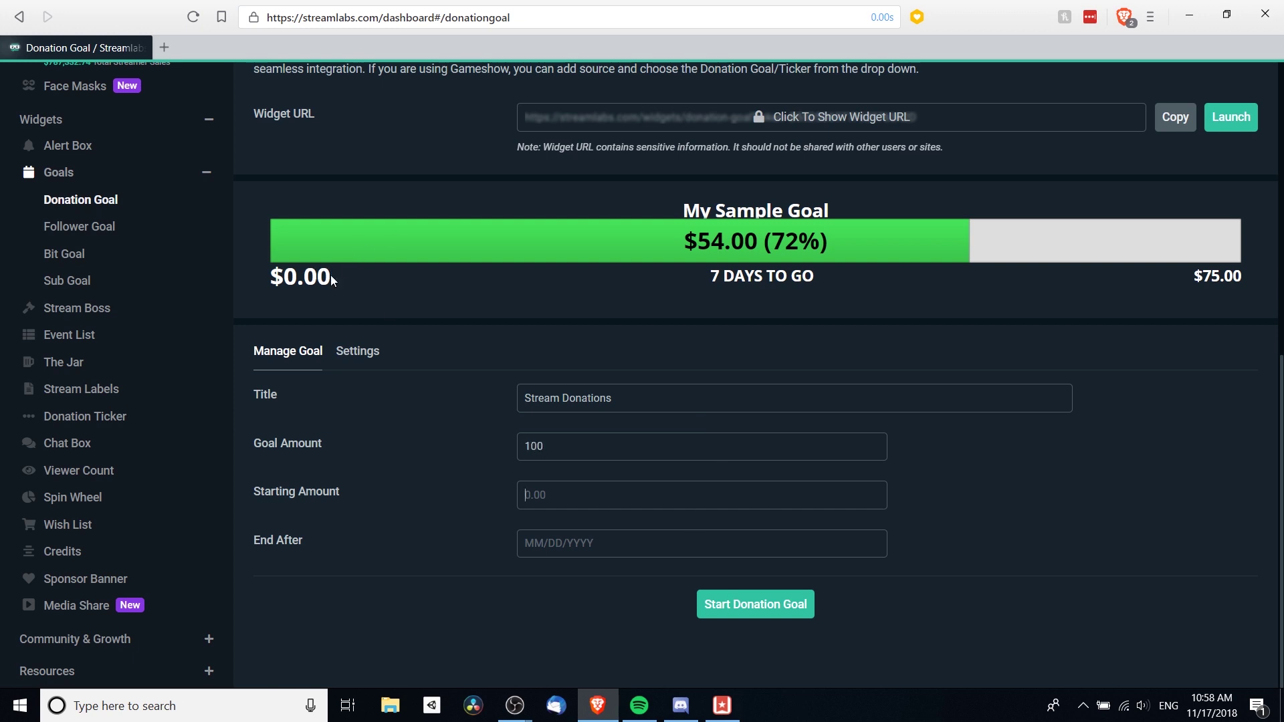
key("Return")
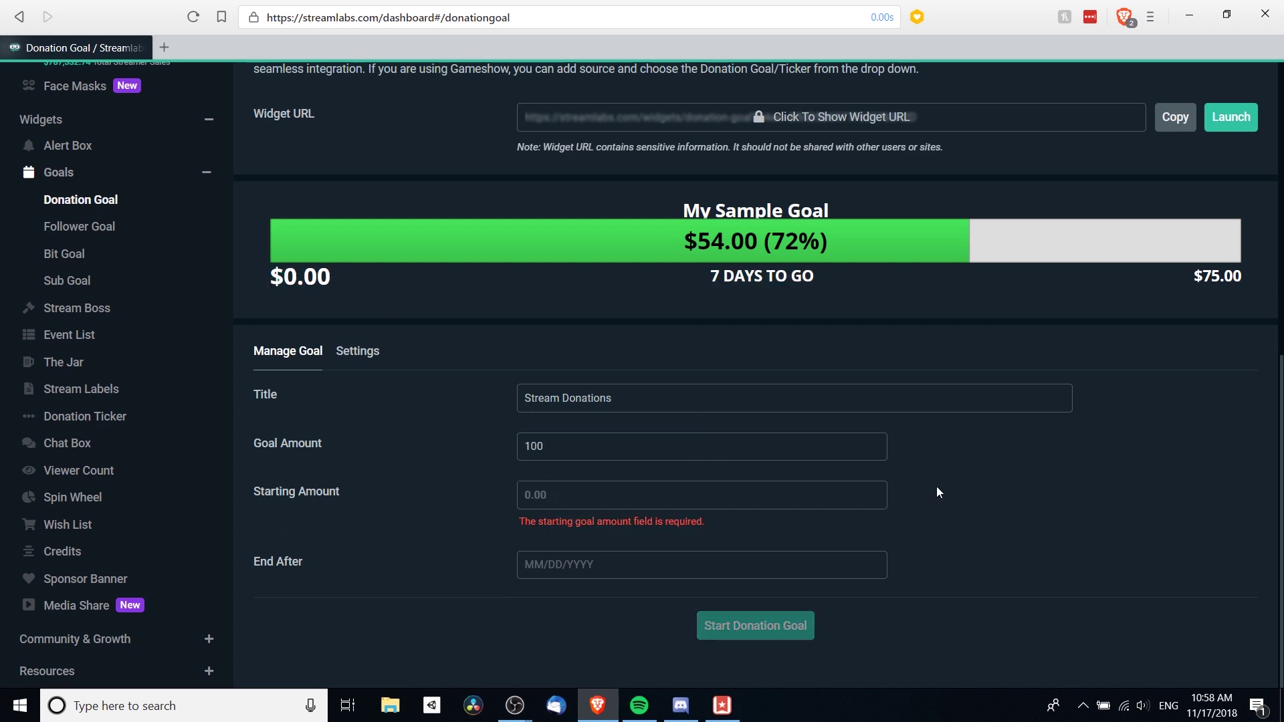
type("0")
key("Tab")
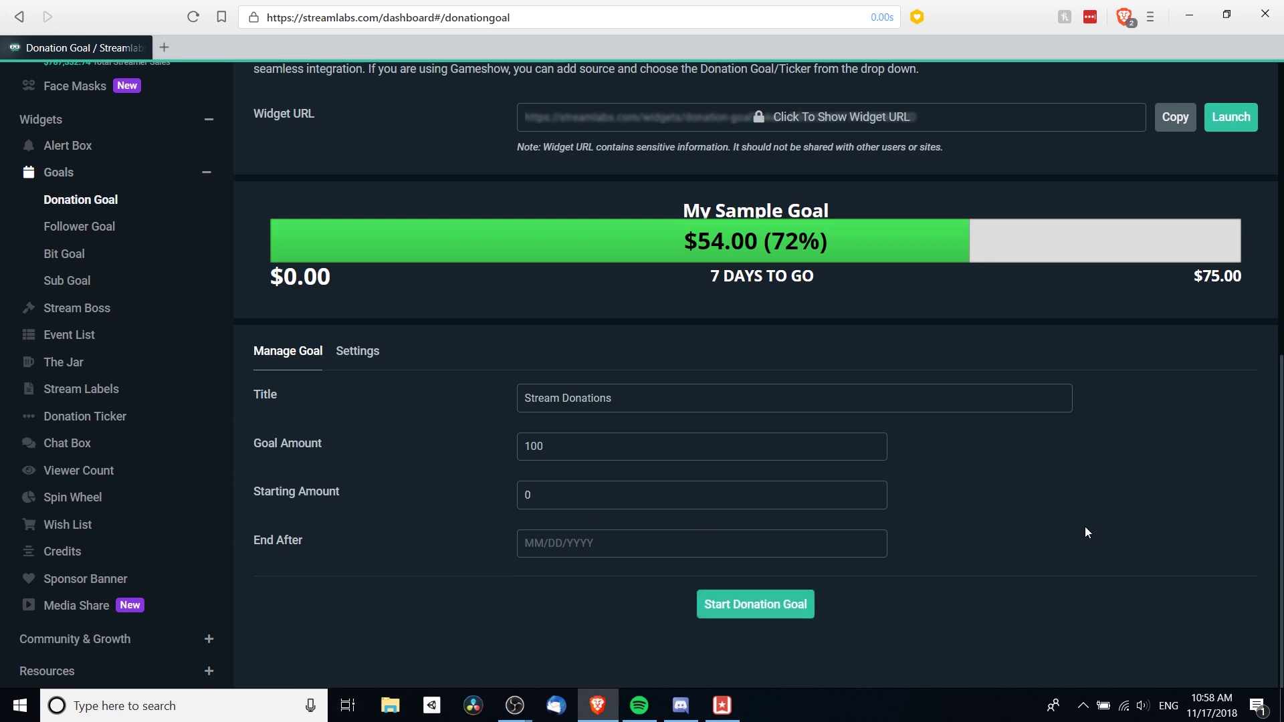
type("11/17/2019")
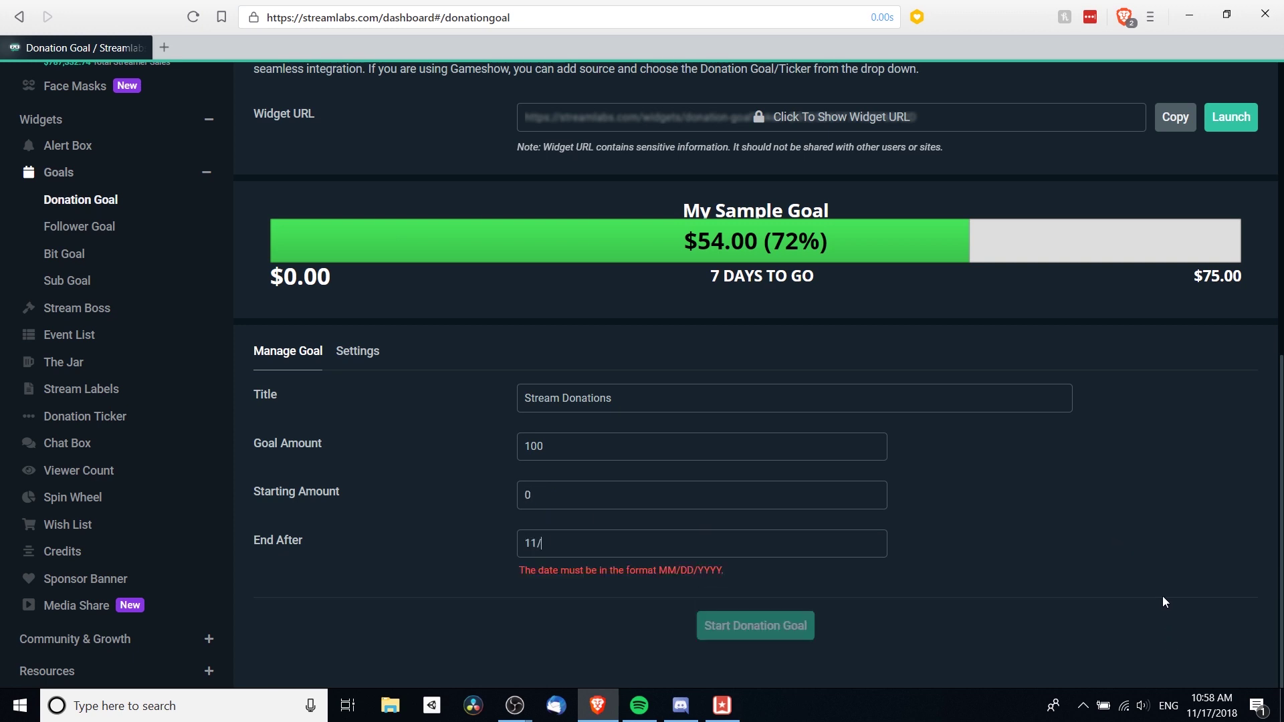
left_click(705, 602)
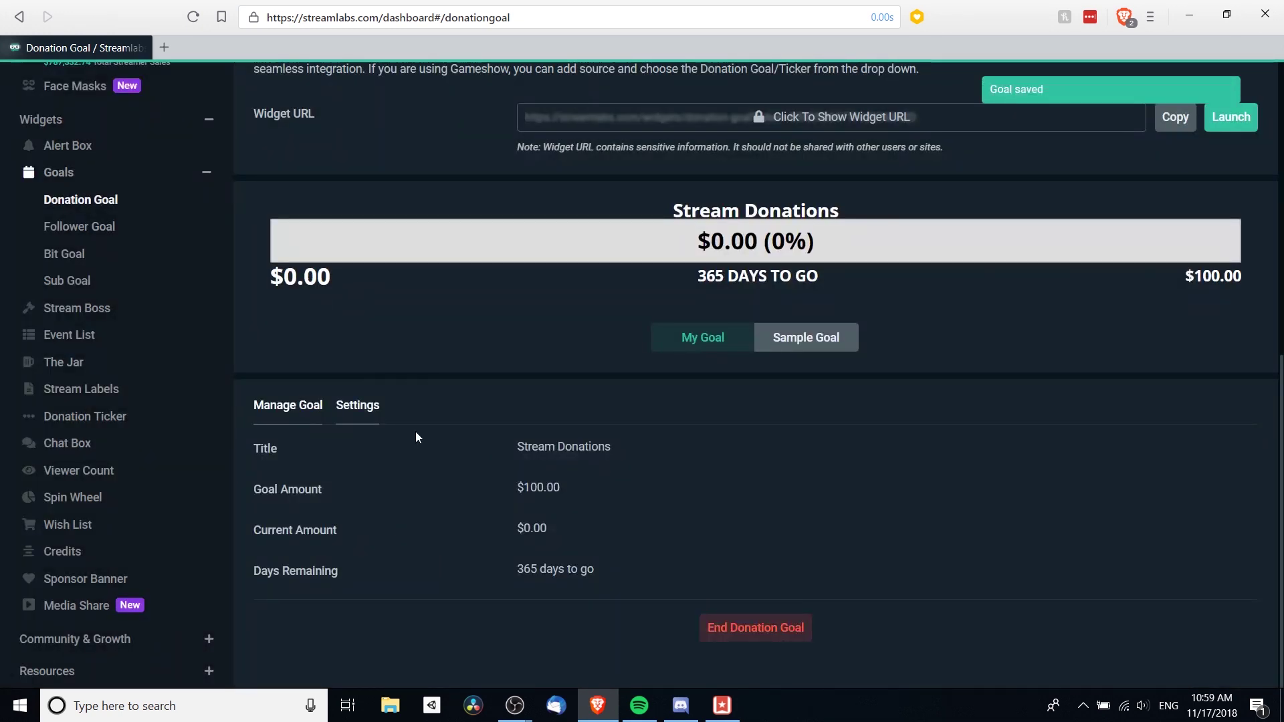
left_click(364, 406)
scroll(468, 454, "down", 1)
Check the new goal bar in OBS, then return to the Streamlabs goal settings
mouse_move(515, 705)
left_click(539, 643)
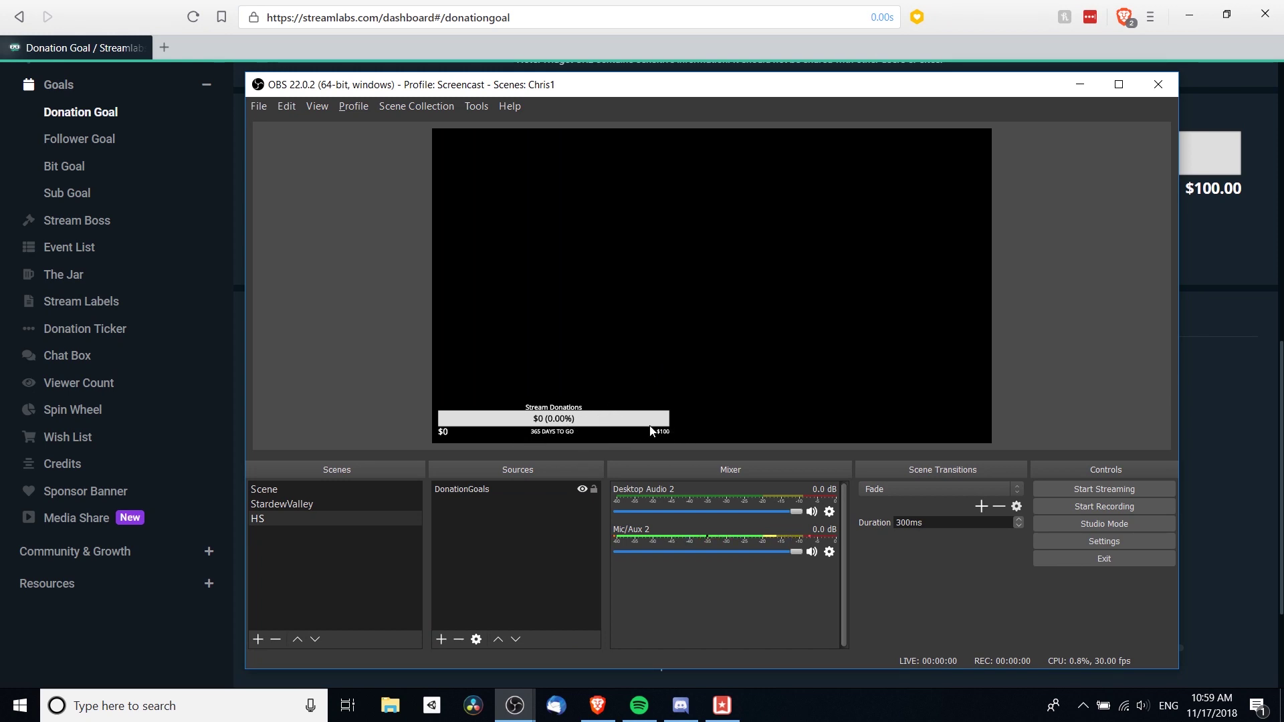
left_click(1185, 426)
scroll(666, 424, "down", 1)
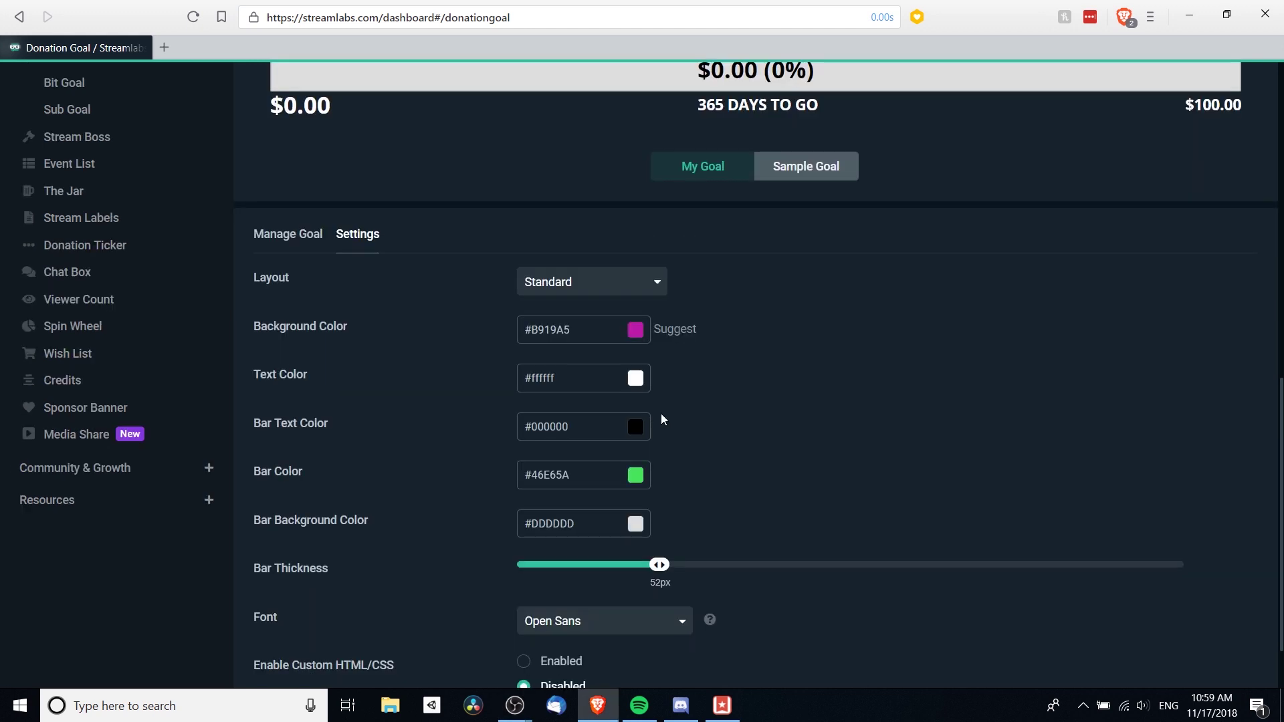
scroll(611, 332, "up", 2)
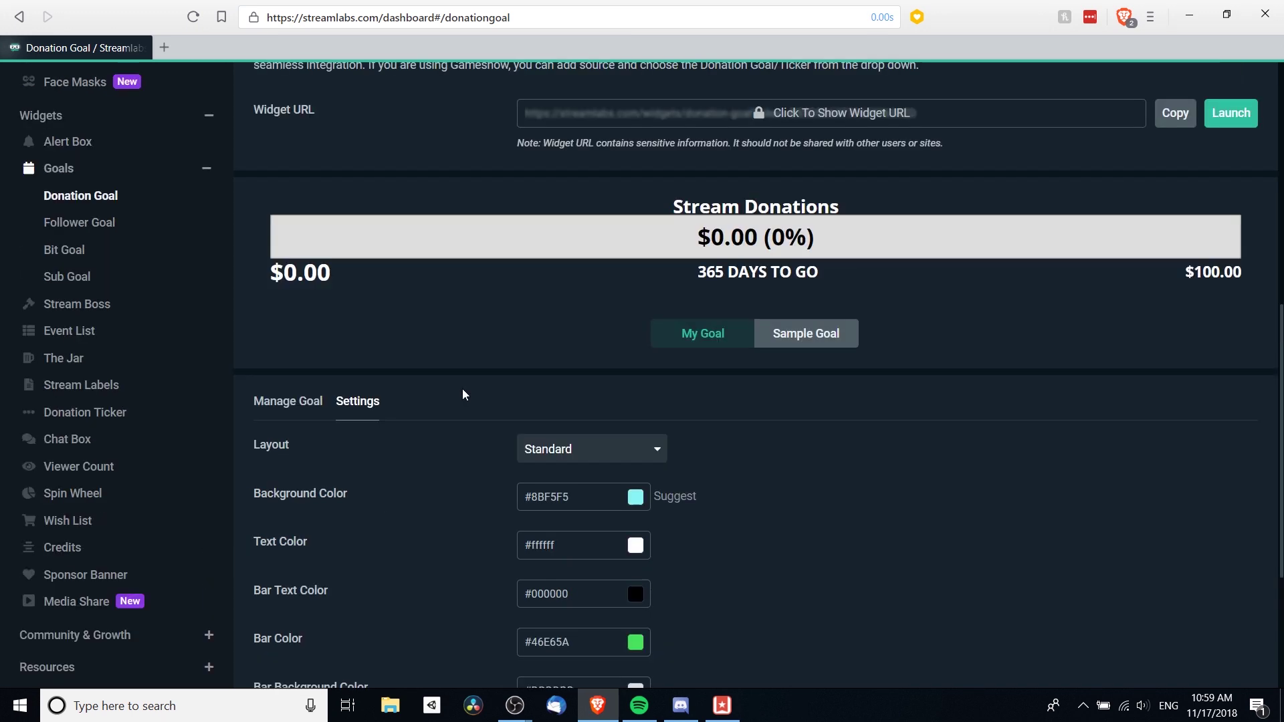
scroll(696, 367, "down", 2)
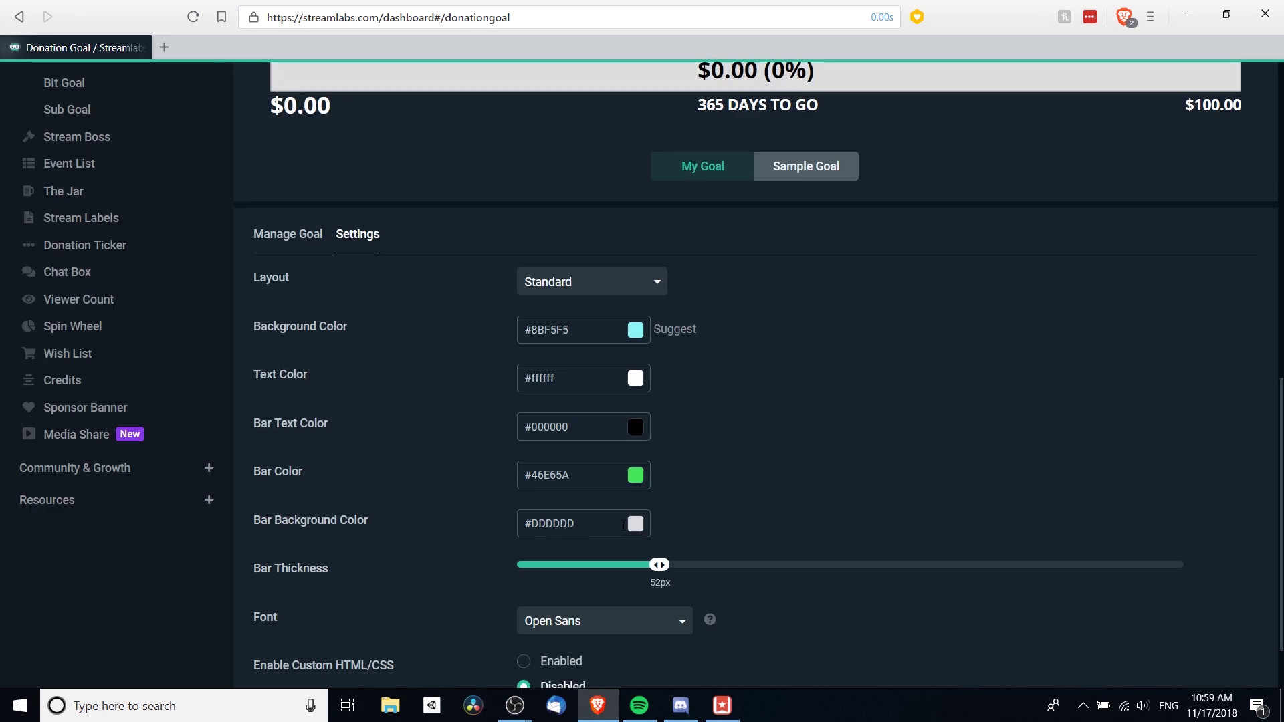
Set the goal's bar background colour to red #DE1616 and save the settings
left_click(594, 531)
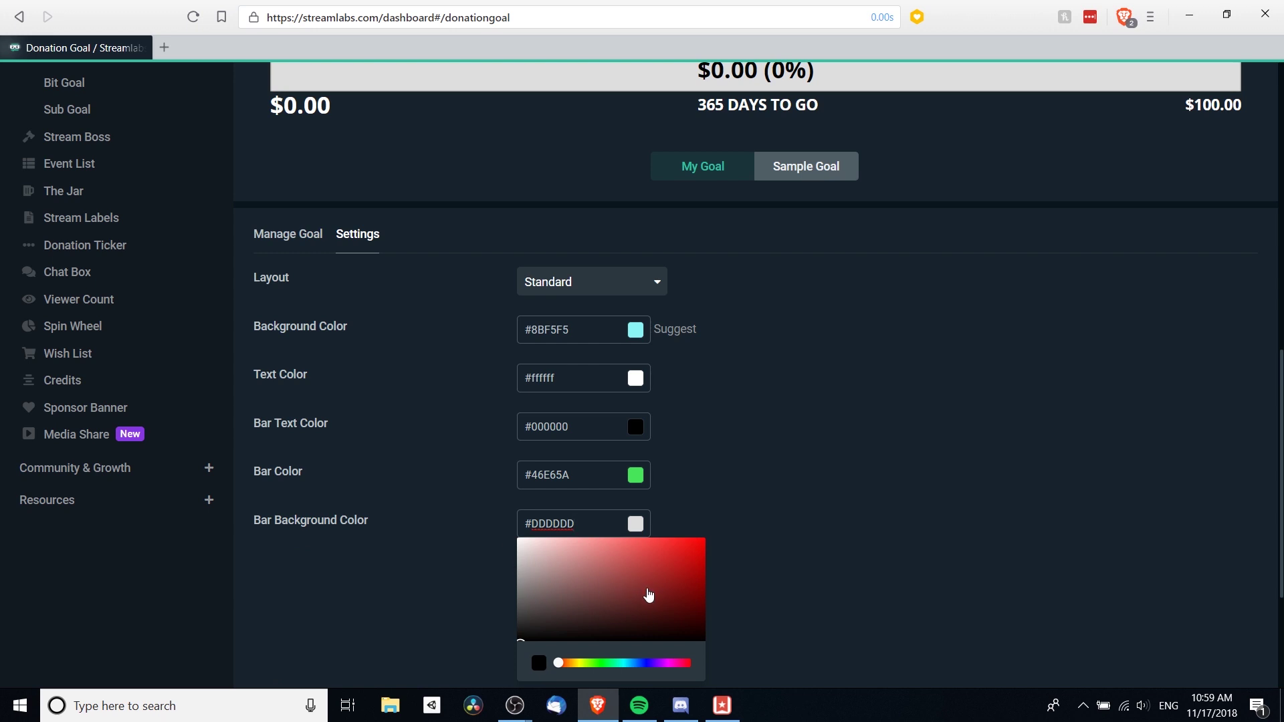
left_click_drag(662, 577, 689, 553)
left_click(777, 495)
scroll(777, 496, "up", 4)
scroll(783, 634, "down", 5)
left_click(789, 654)
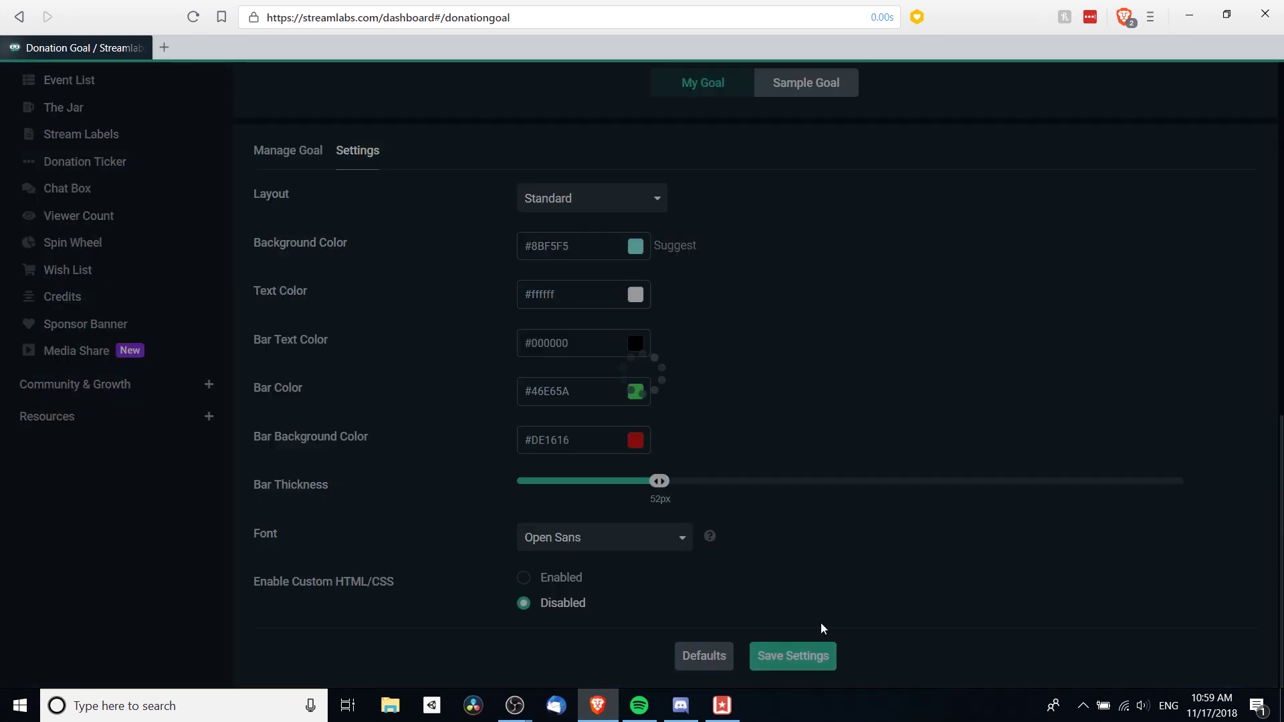
key("alt+Tab")
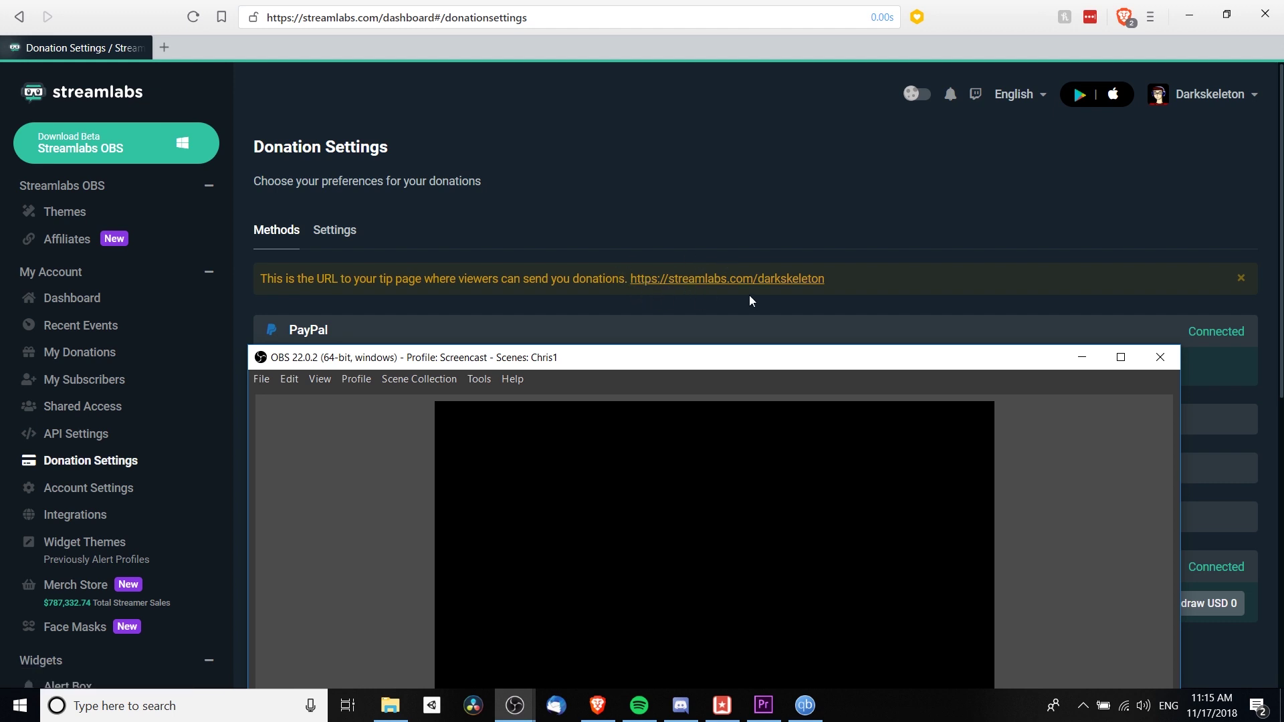
Open the Twitch channel page and turn on panel editing
left_click(679, 284)
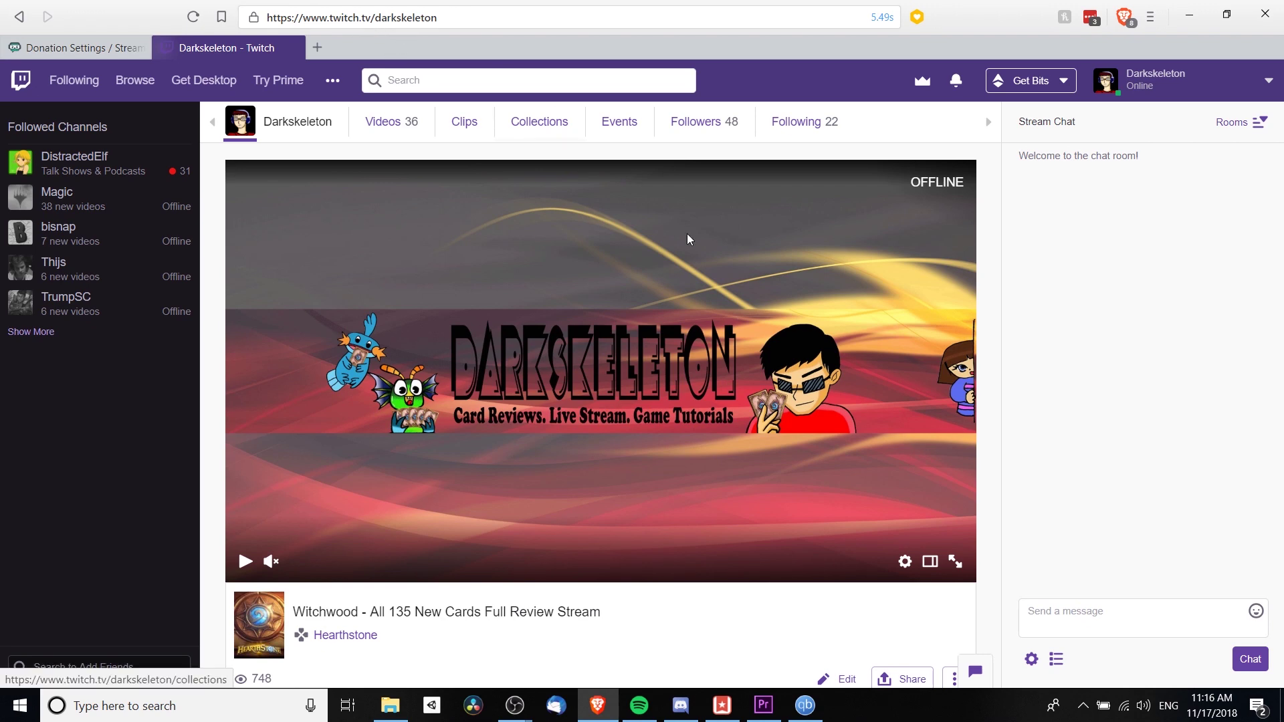
scroll(739, 286, "down", 6)
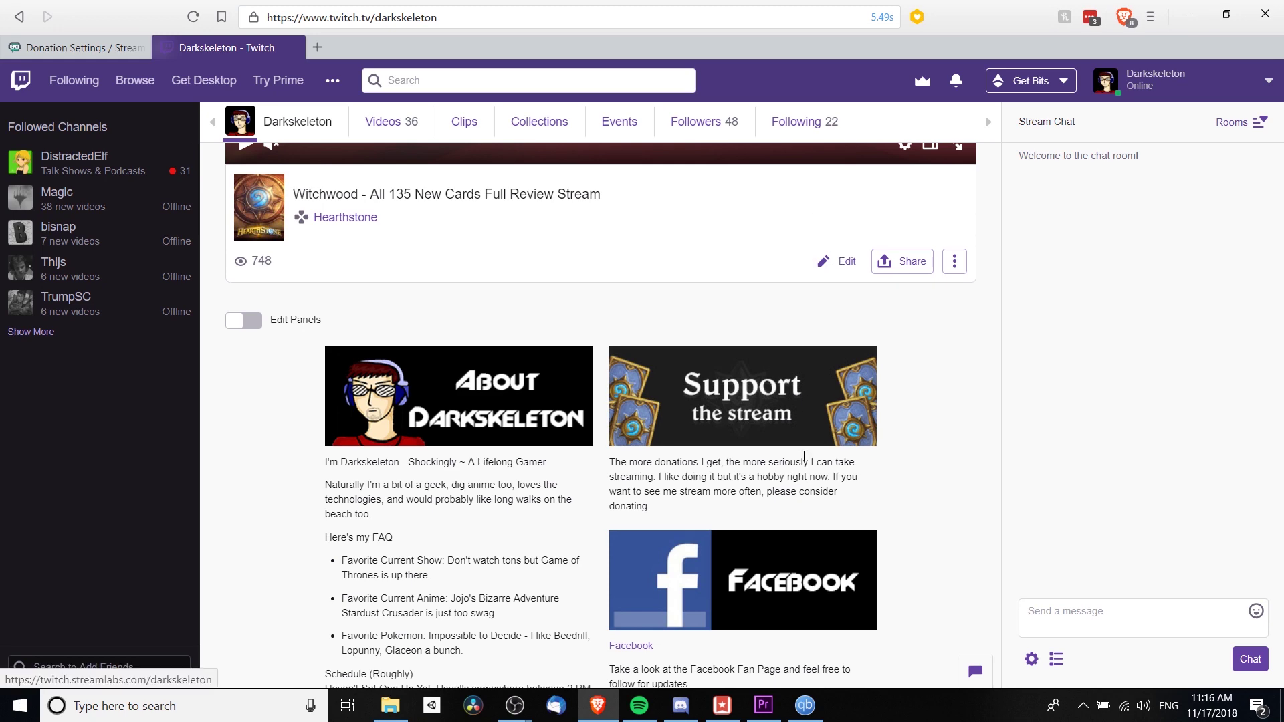
left_click(244, 325)
scroll(252, 376, "down", 1)
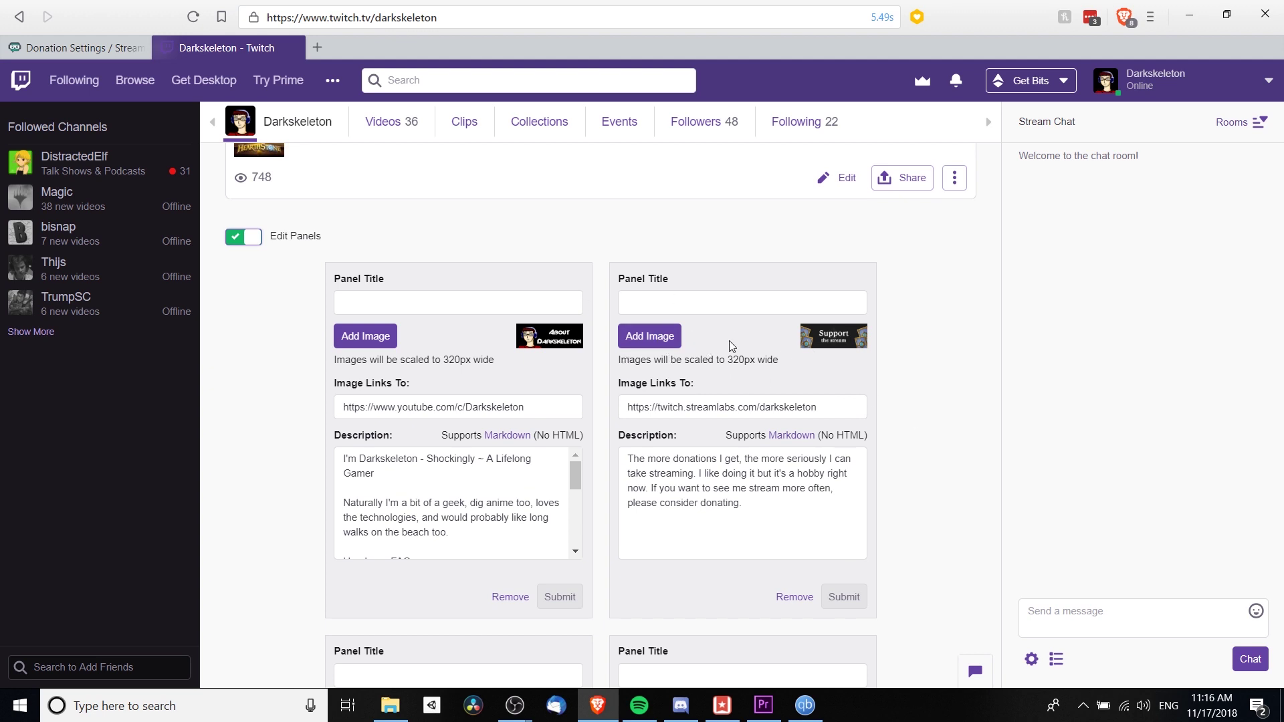
Link the Support panel's image to the Streamlabs tip page URL, save, and stop editing
left_click_drag(831, 405, 300, 430)
type("https://streamlabs.com/darkskeleton")
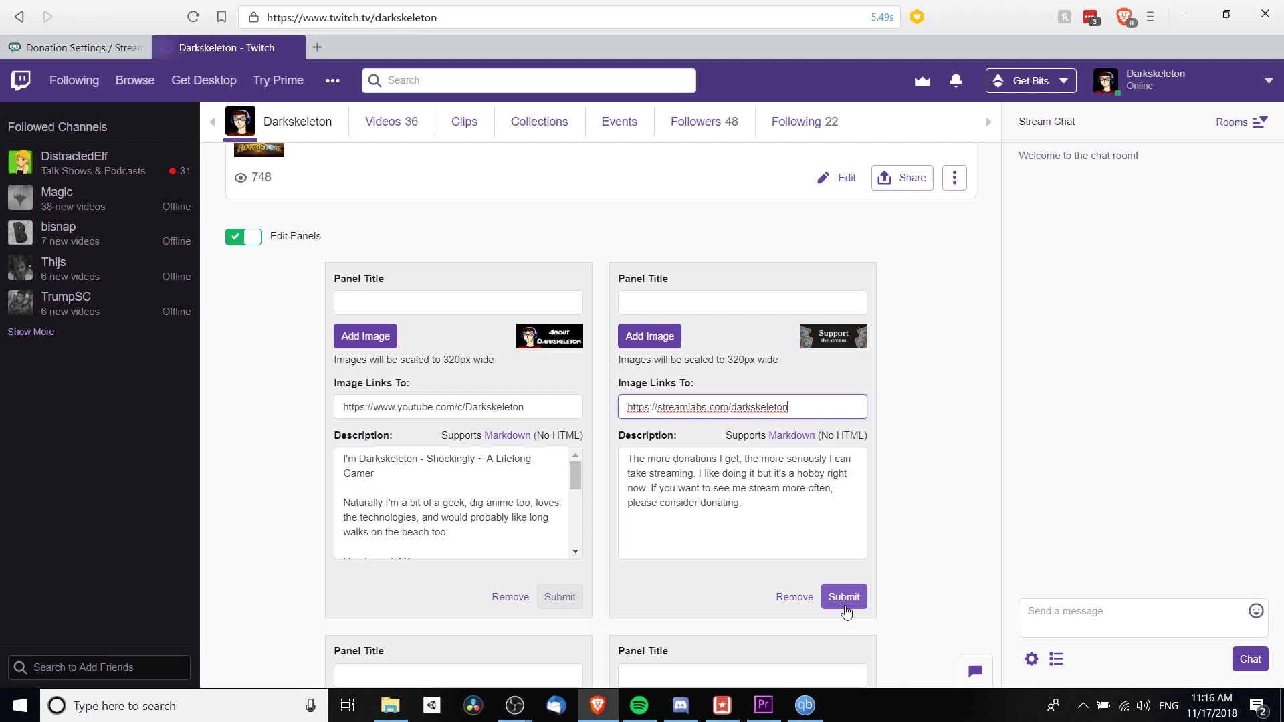
left_click(743, 512)
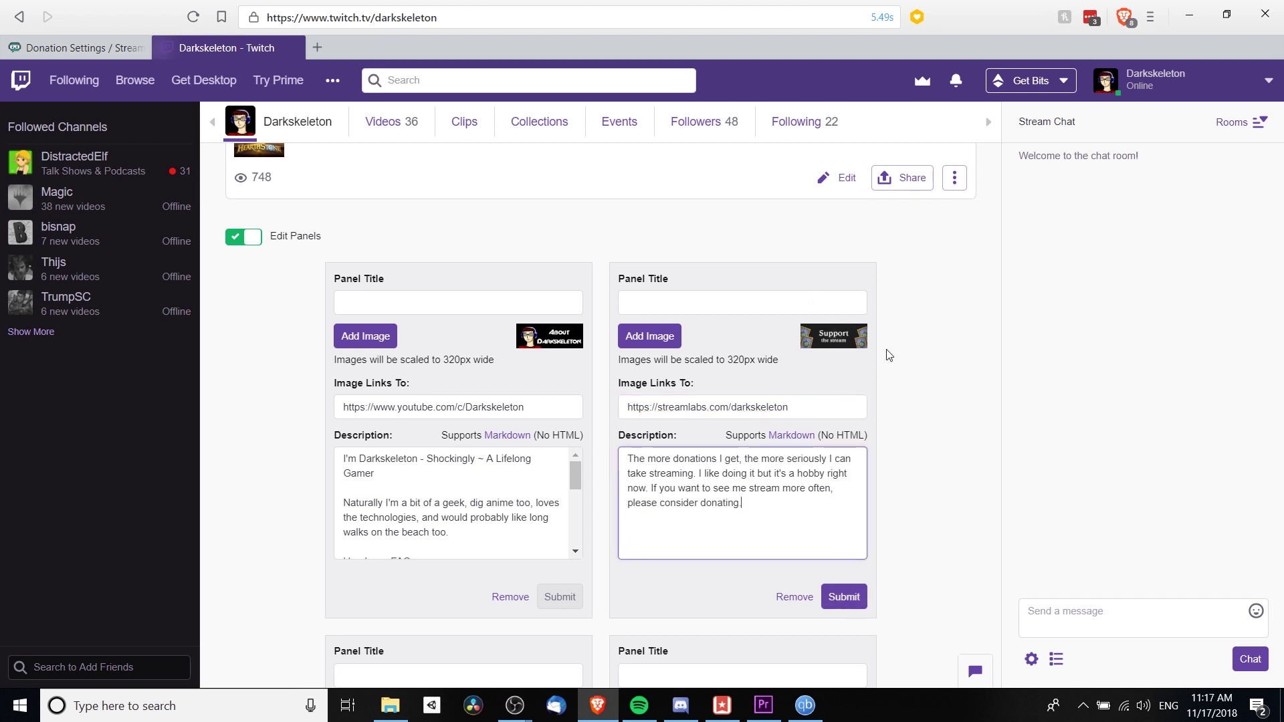
left_click(846, 599)
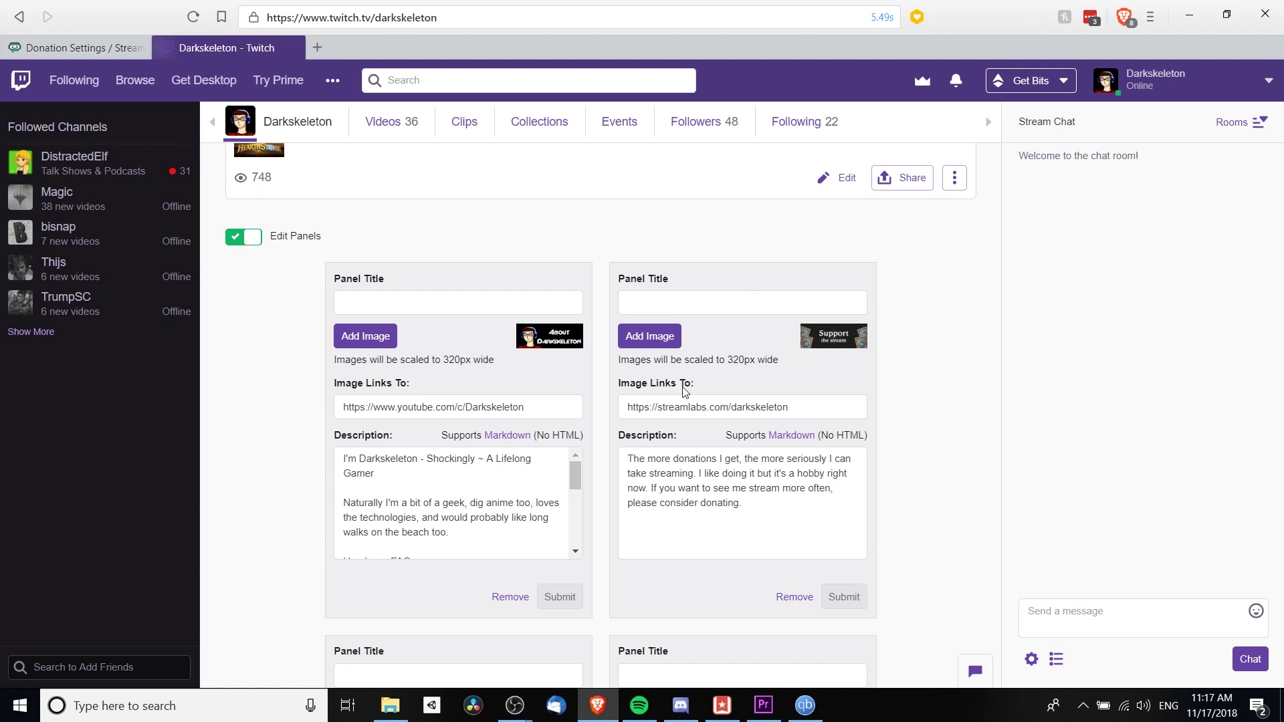
left_click(247, 238)
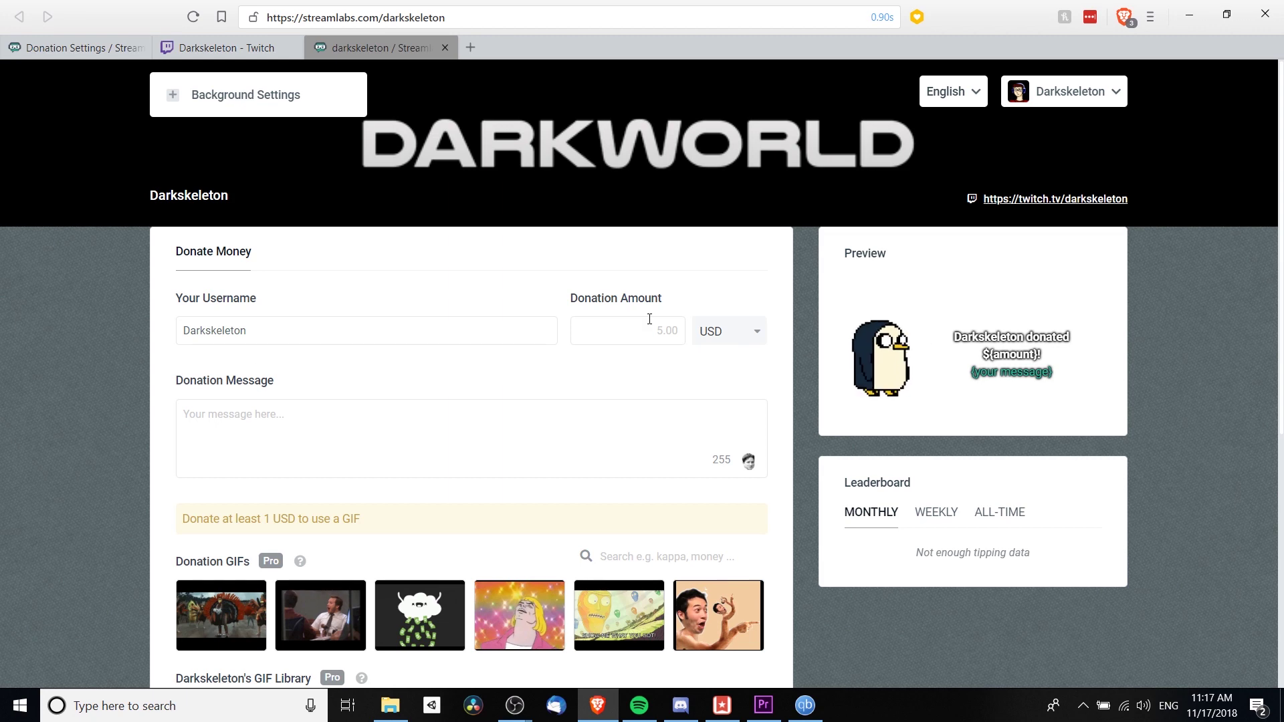
Try out the donation form on the Streamlabs tip page
left_click(459, 438)
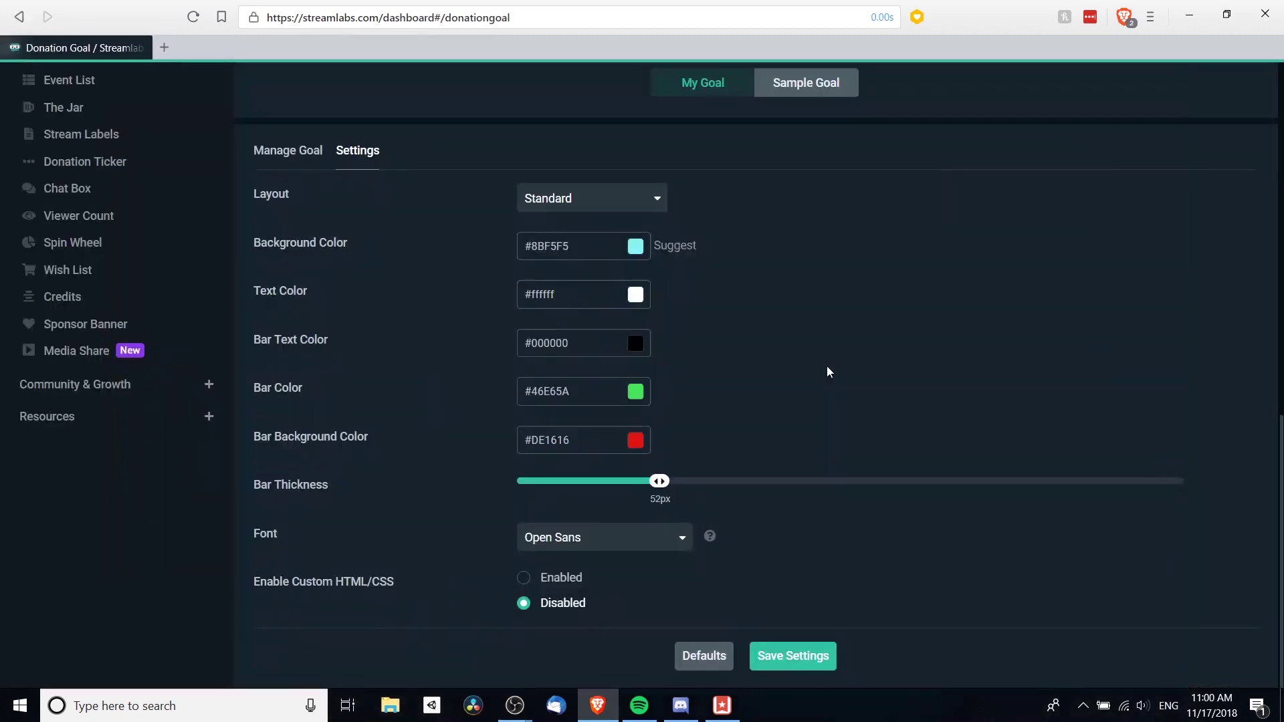
scroll(827, 366, "up", 10)
scroll(827, 367, "down", 3)
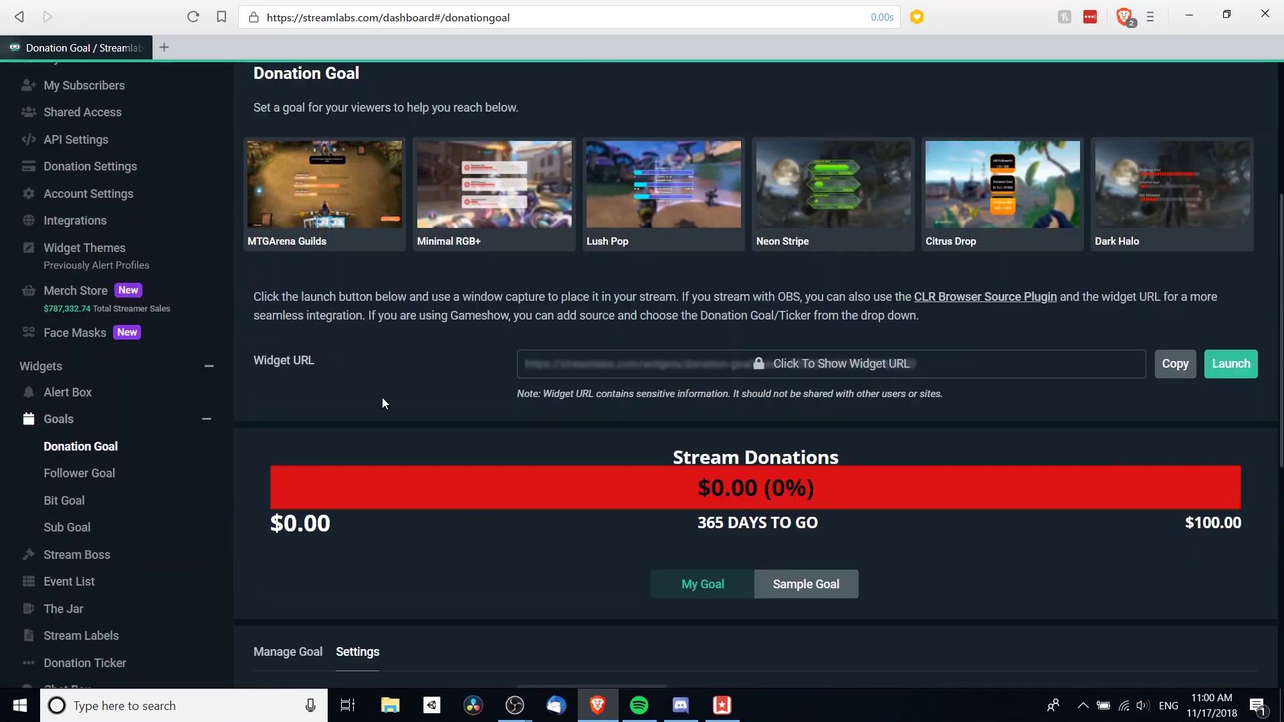
Copy the Alert Box widget URL from its Streamlabs widget page
left_click(144, 406)
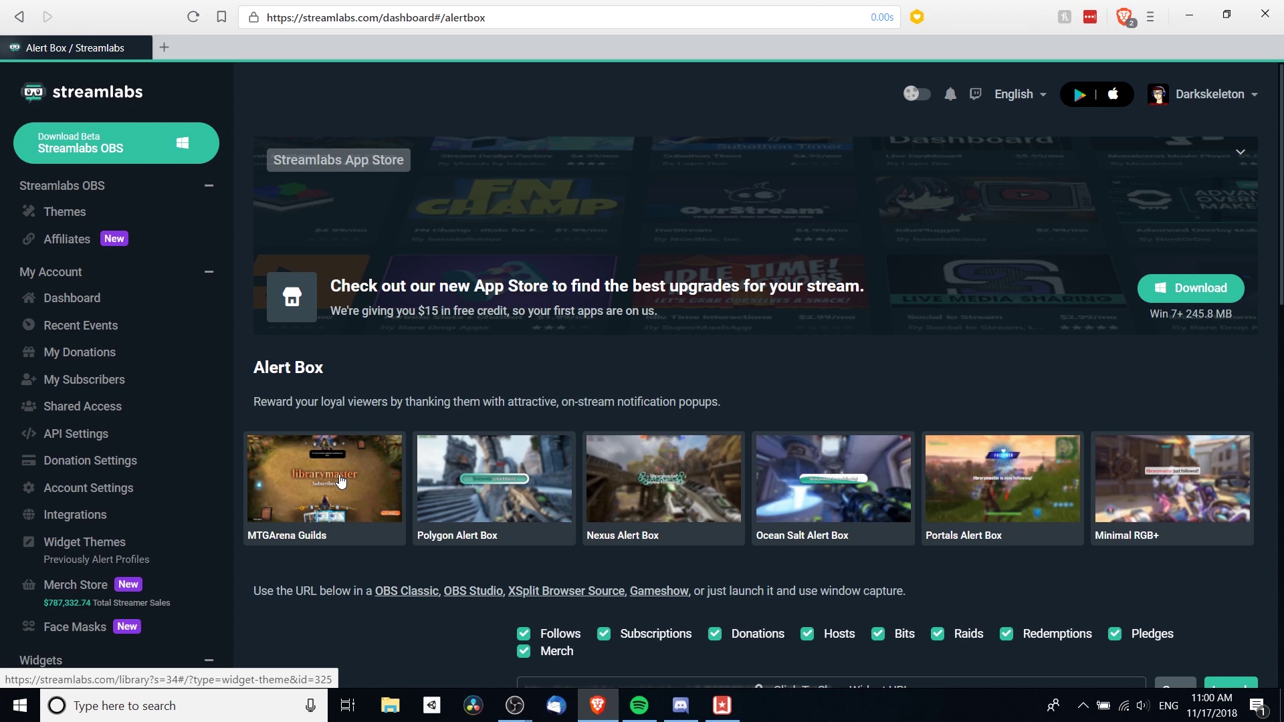
scroll(341, 481, "down", 4)
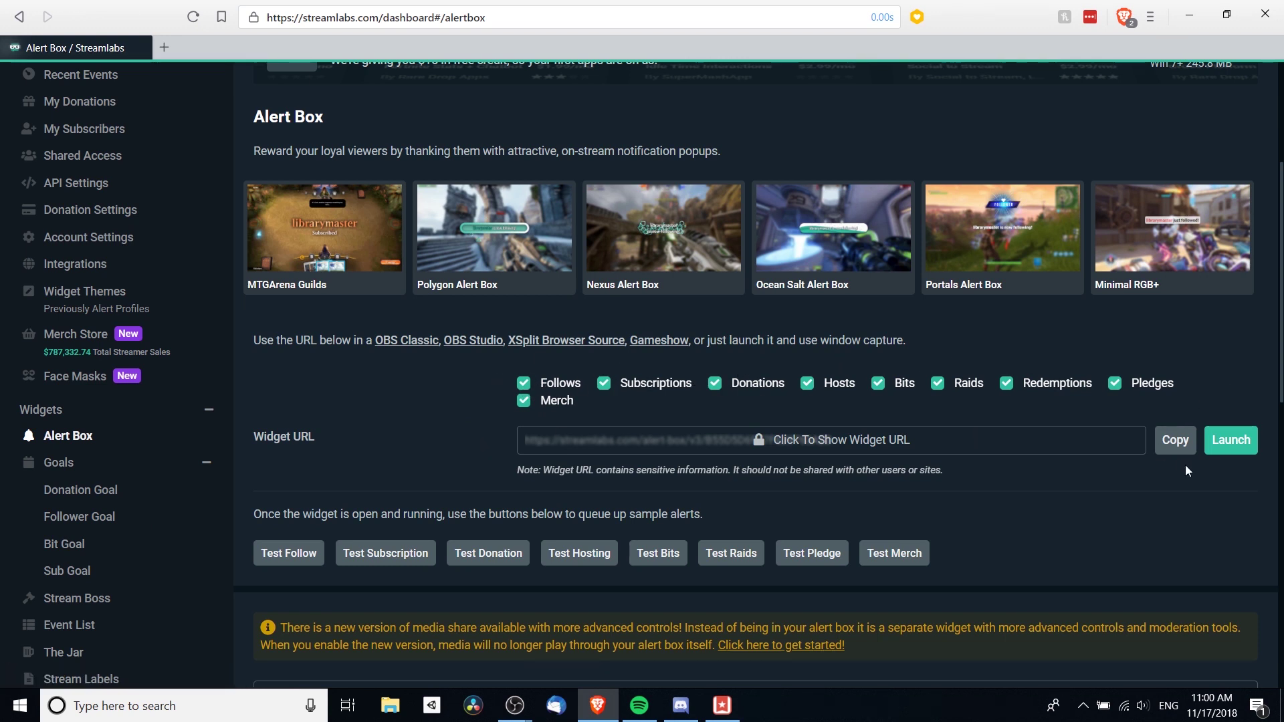
scroll(1185, 464, "down", 1)
left_click(1175, 357)
Add a new browser source named Alerts to the HS scene in OBS
mouse_move(514, 706)
left_click(581, 660)
right_click(546, 510)
mouse_move(565, 519)
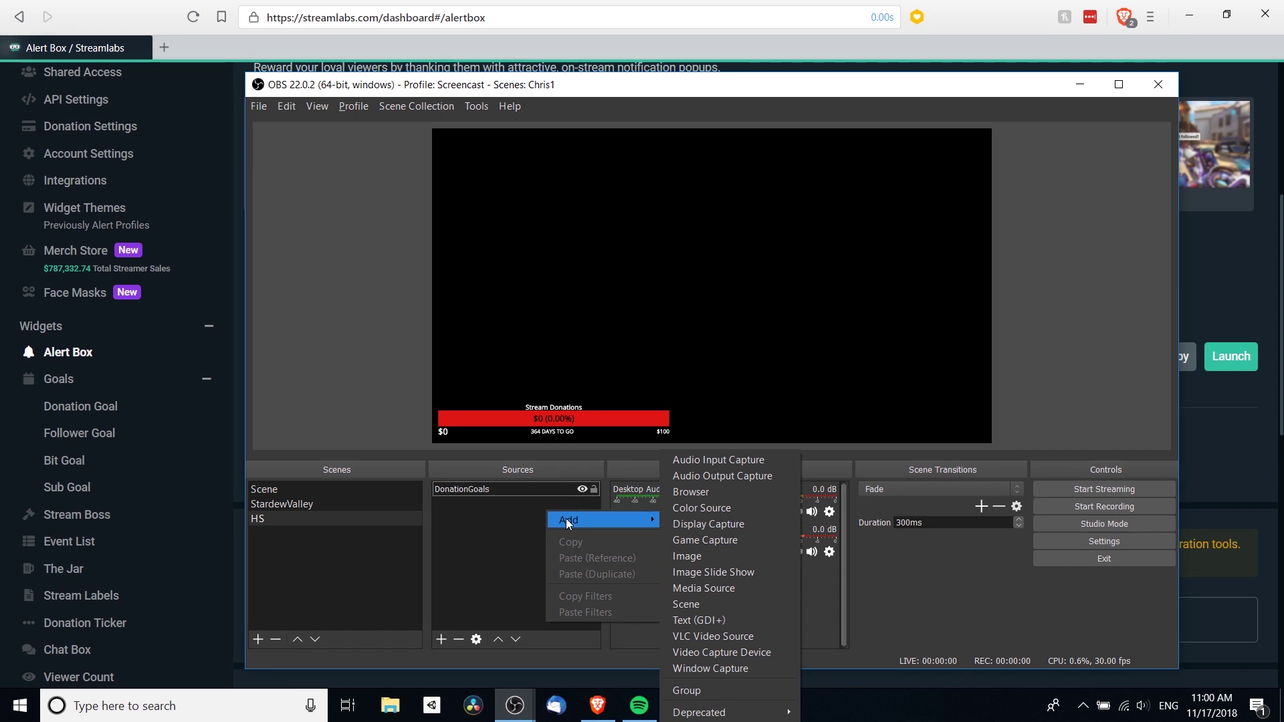
right_click(447, 527)
mouse_move(528, 533)
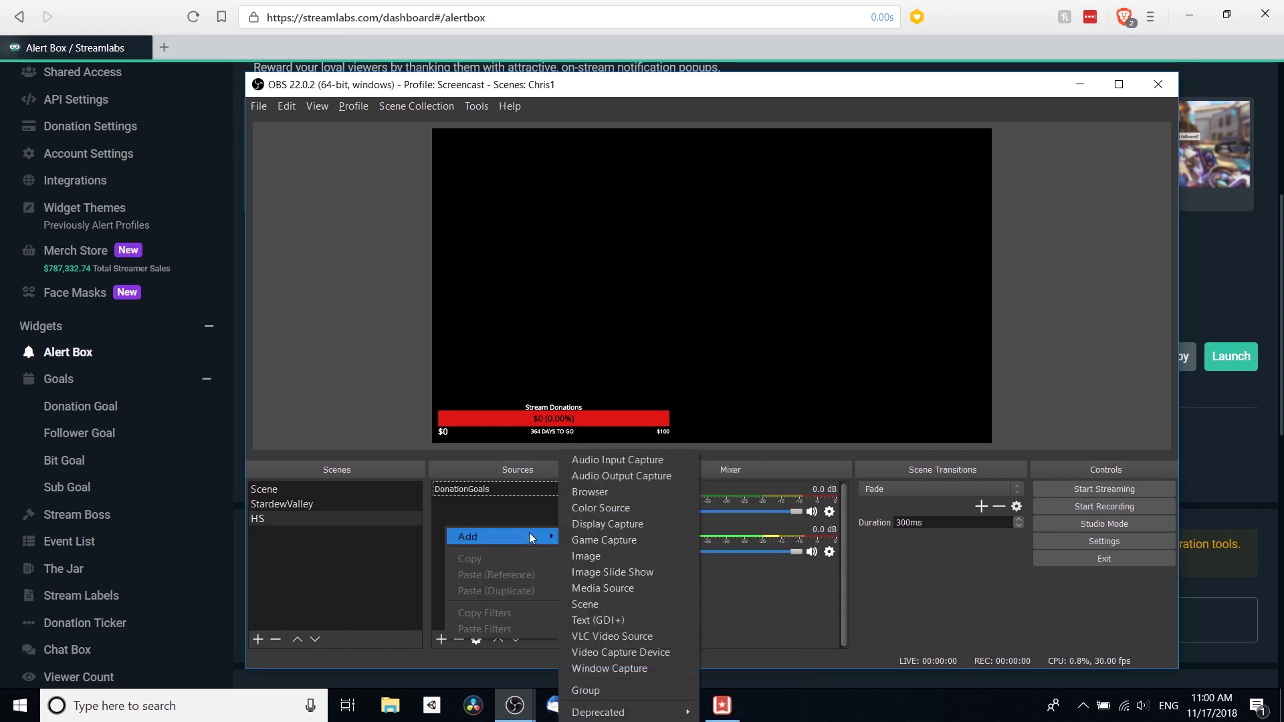
left_click(645, 494)
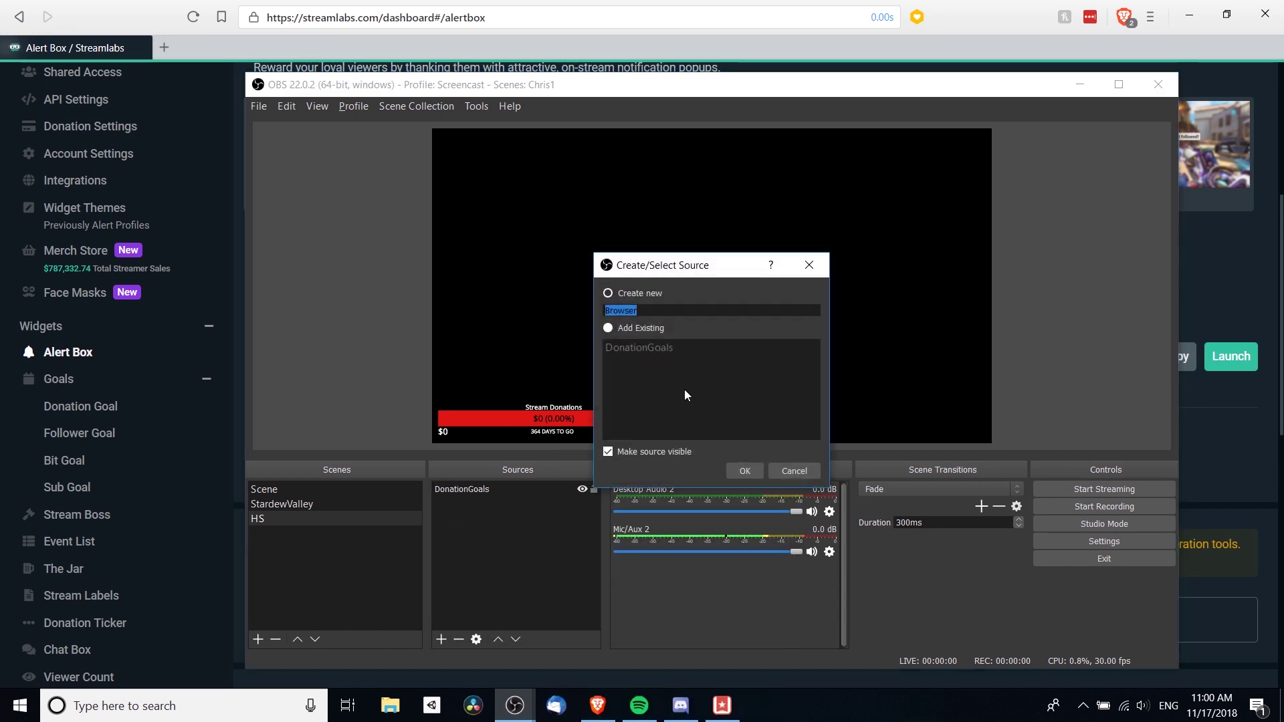
type("Alerts")
key("Return")
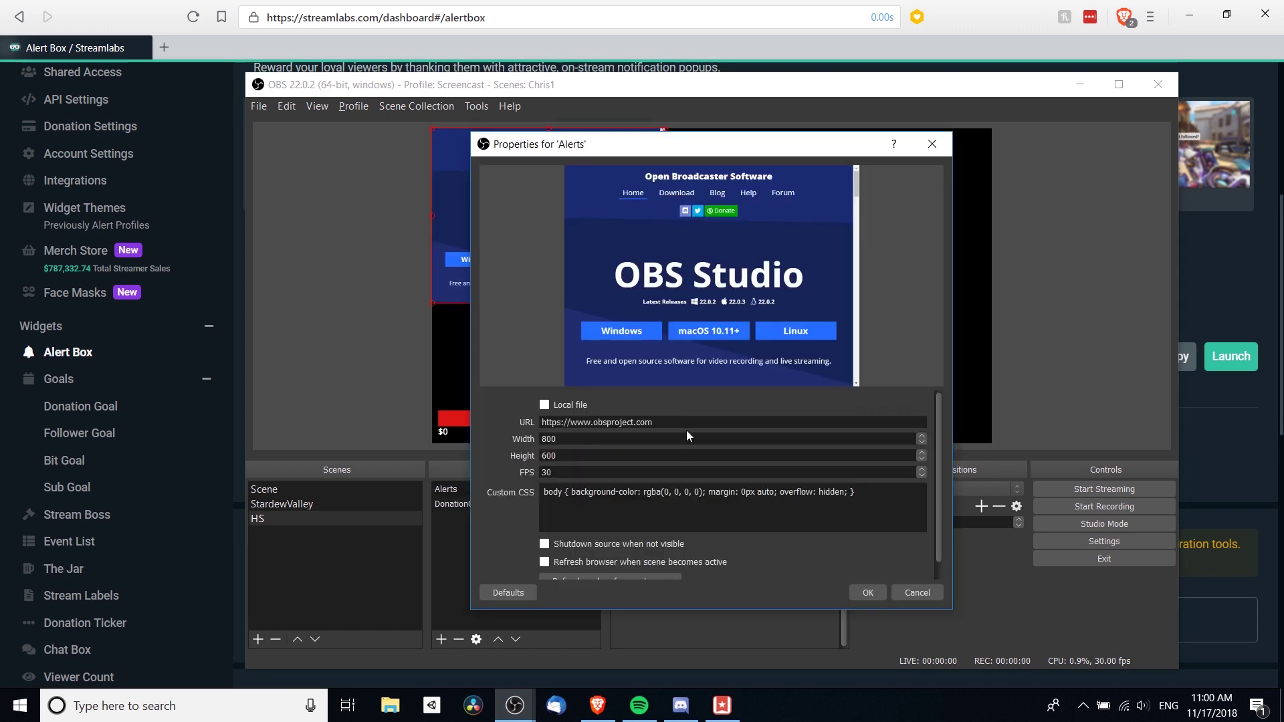
Replace the Alerts source URL with the alert box widget URL and confirm
left_click(696, 421)
key("ctrl+a")
key("ctrl+v")
left_click(868, 593)
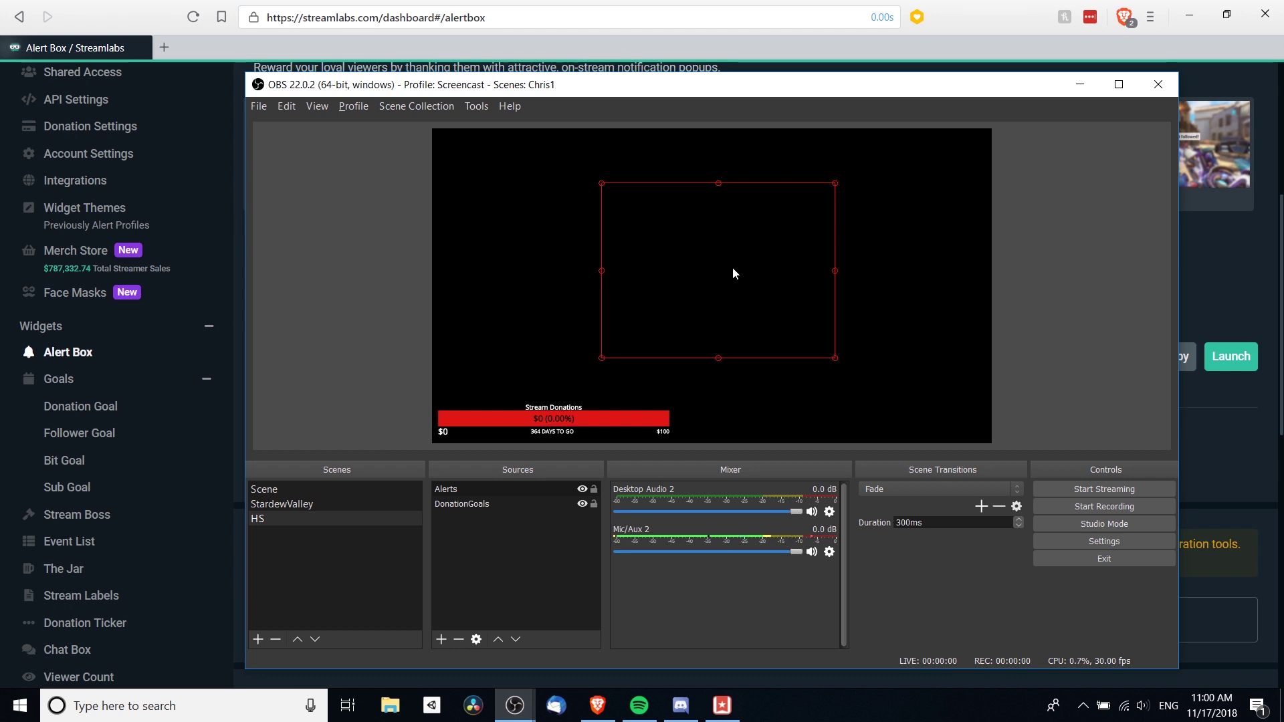
Nudge the Alerts box left, then trigger a test donation and watch it in OBS
left_click_drag(732, 267, 728, 268)
left_click(597, 705)
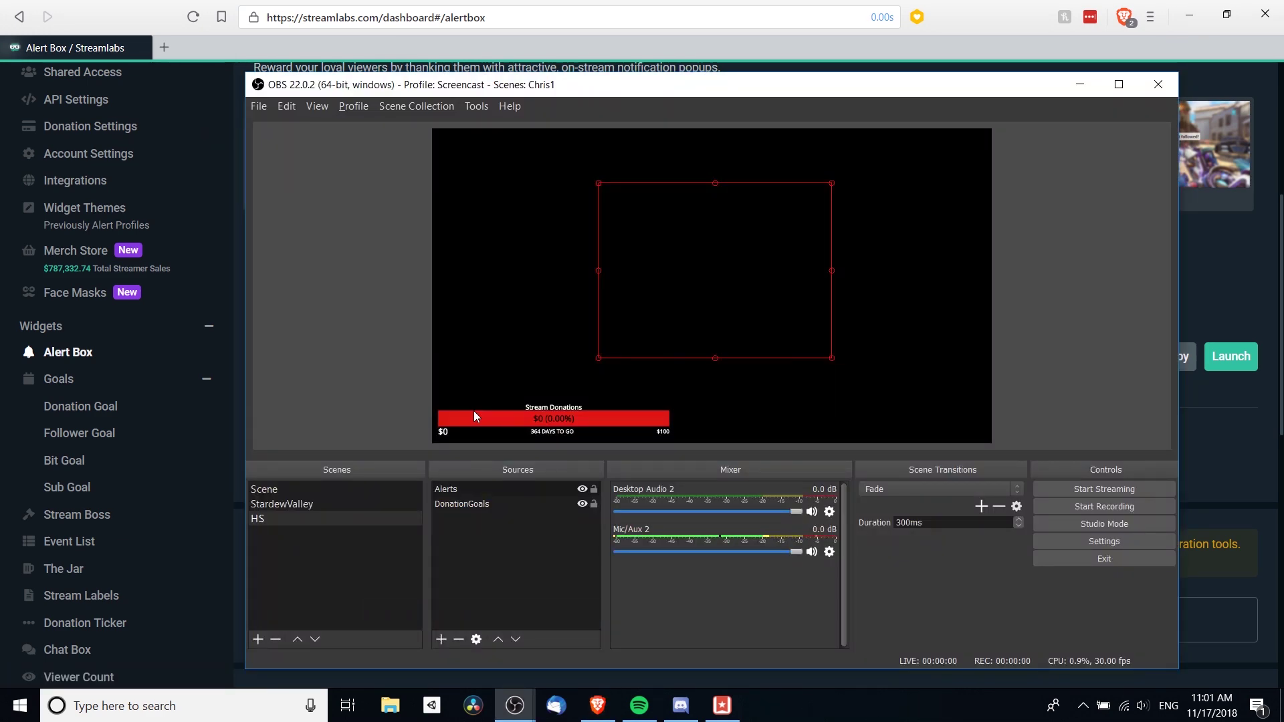
scroll(473, 410, "down", 1)
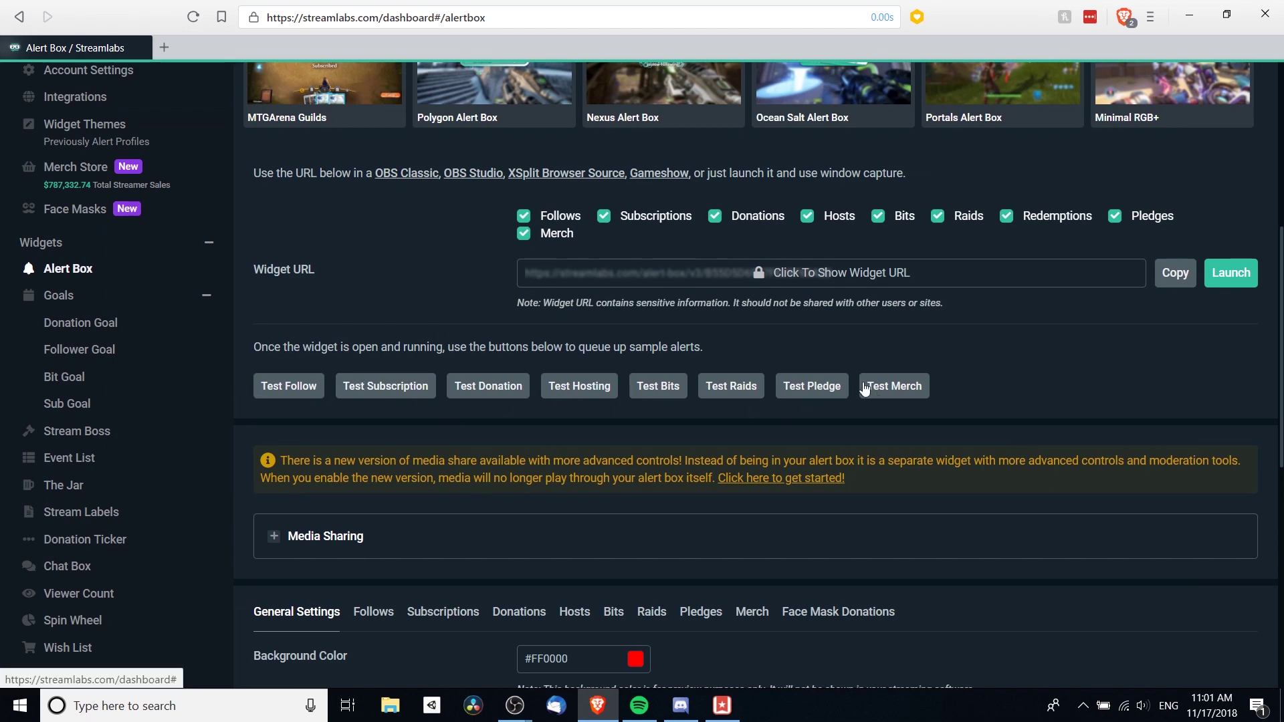
key("alt+Tab")
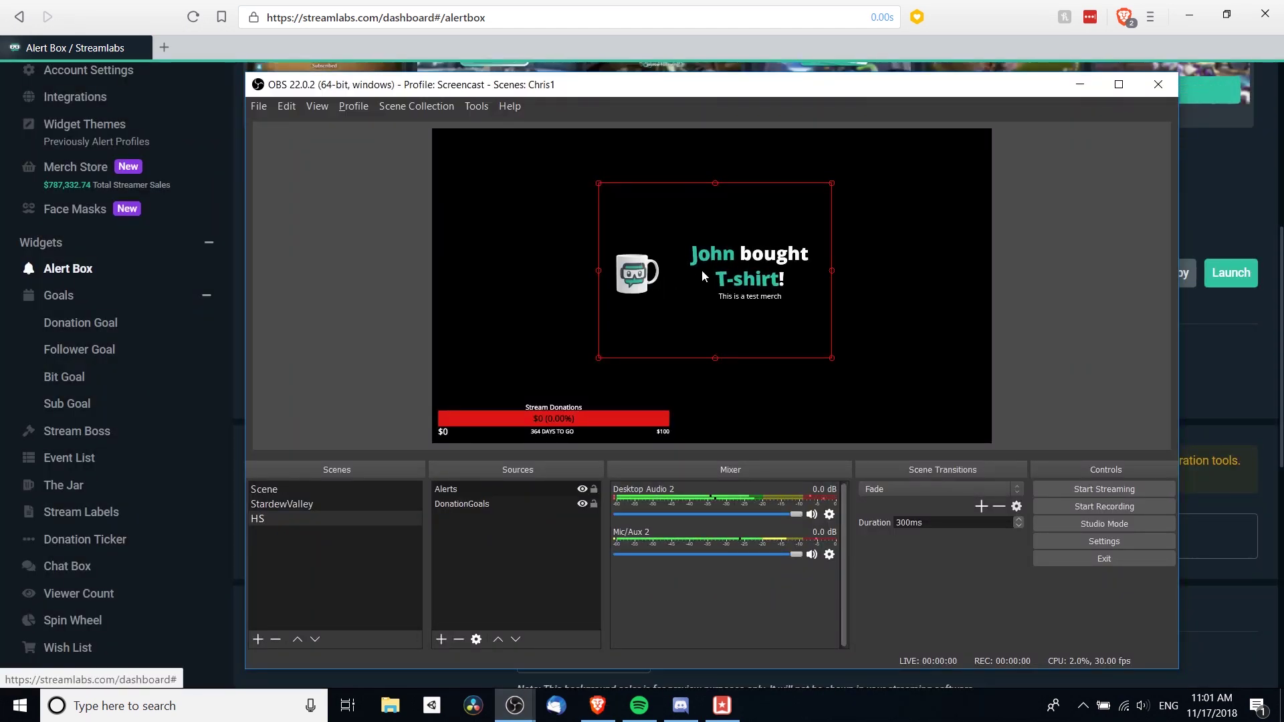
key("alt+Tab")
key("alt+Tab")
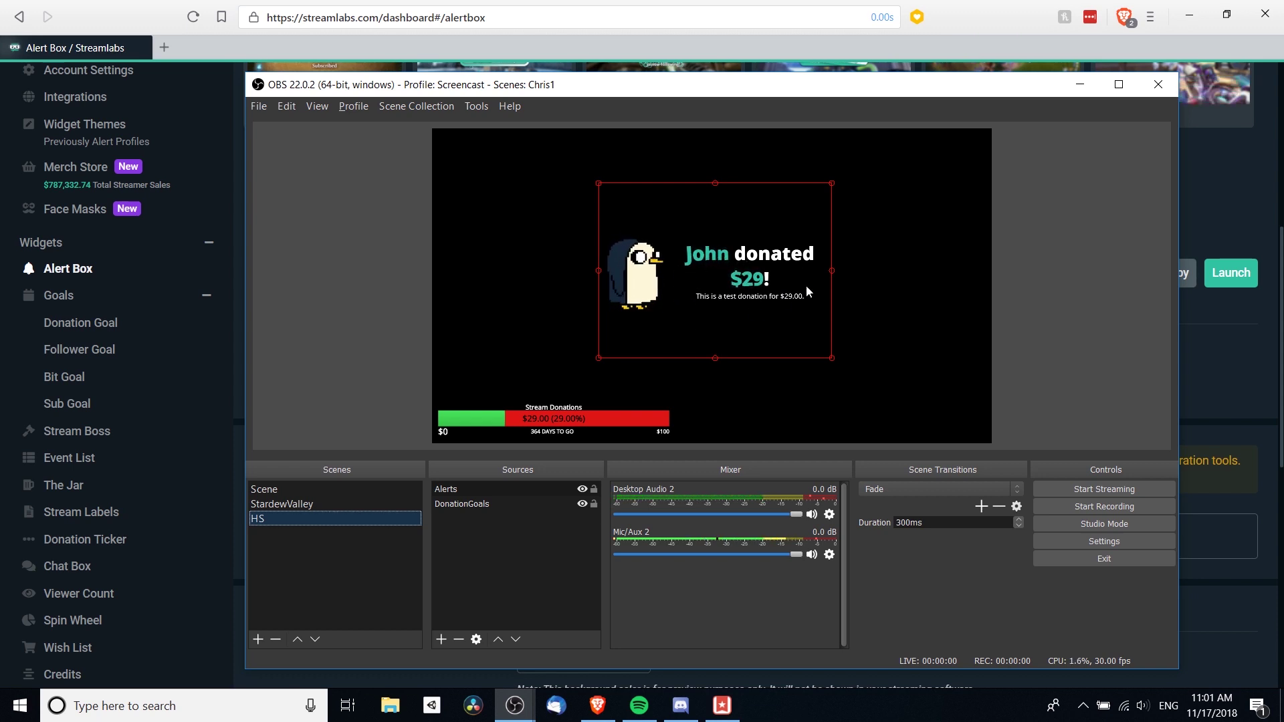
key("alt+Tab")
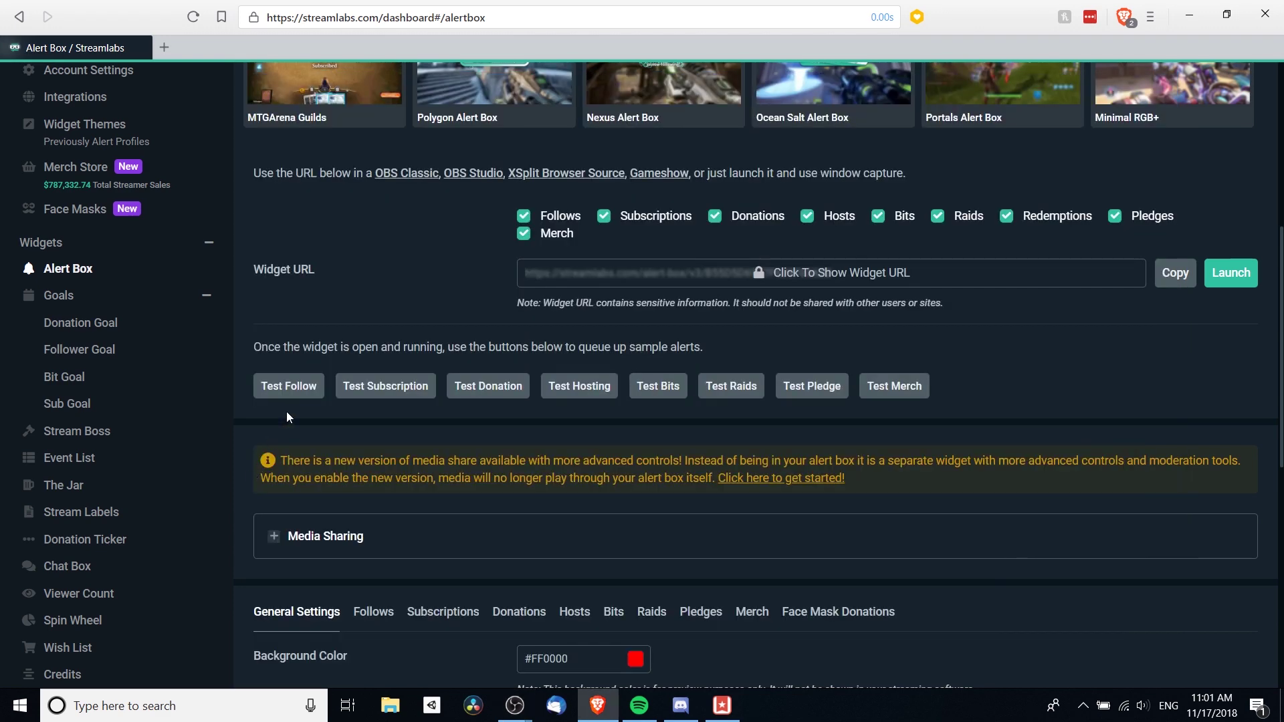
key("alt+Tab")
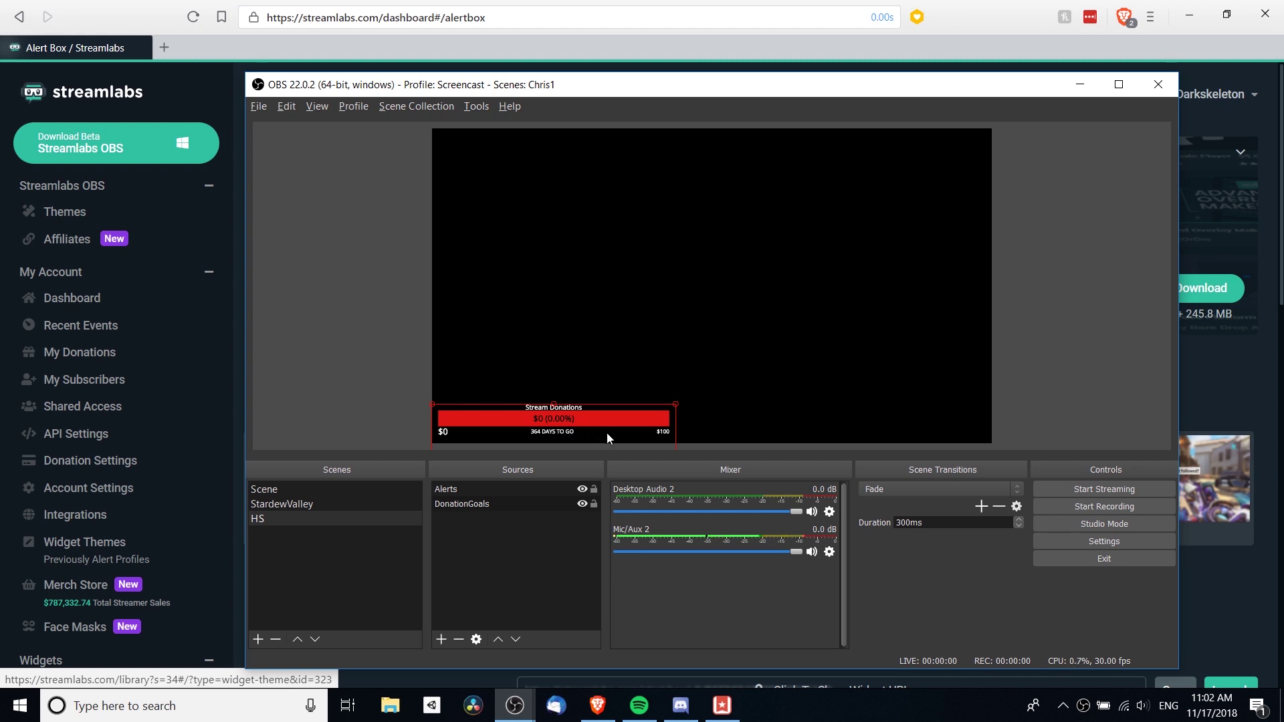
Bring the Alert Box page forward and scroll to its General Settings (background #FF0000, 5s delay)
left_click(1262, 396)
scroll(607, 347, "down", 3)
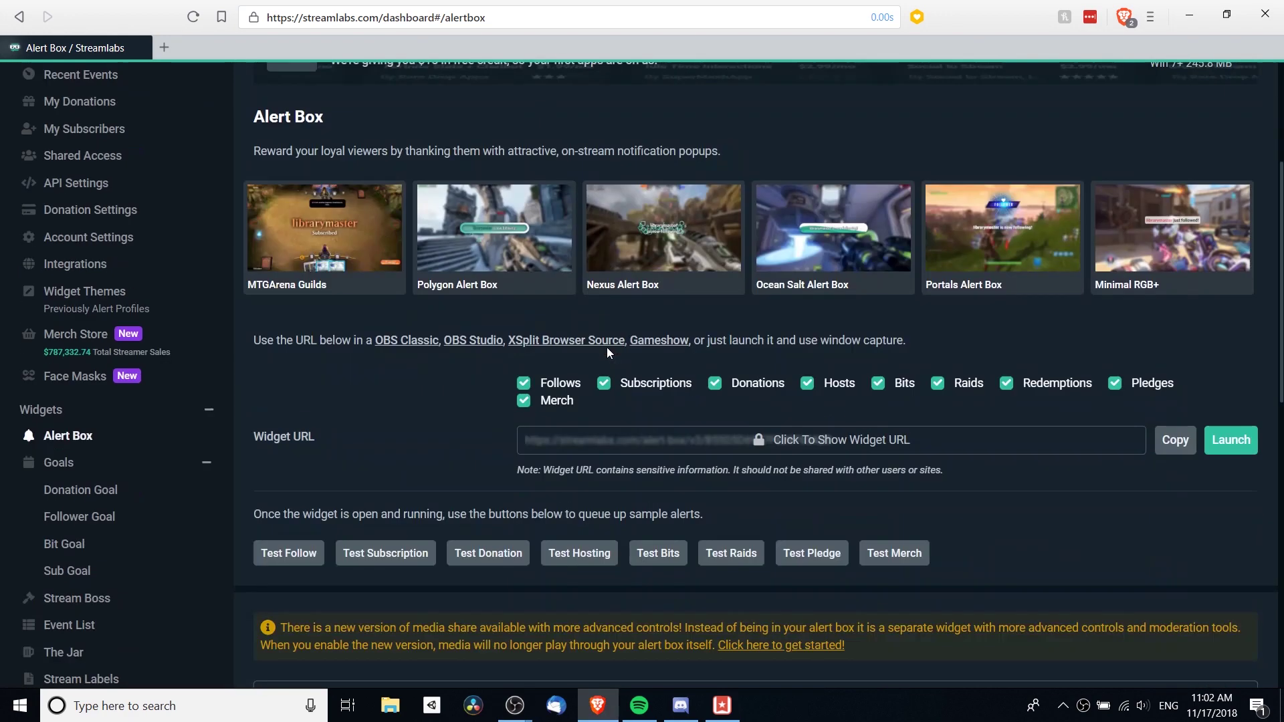
scroll(607, 348, "down", 3)
scroll(607, 347, "up", 3)
scroll(608, 347, "up", 3)
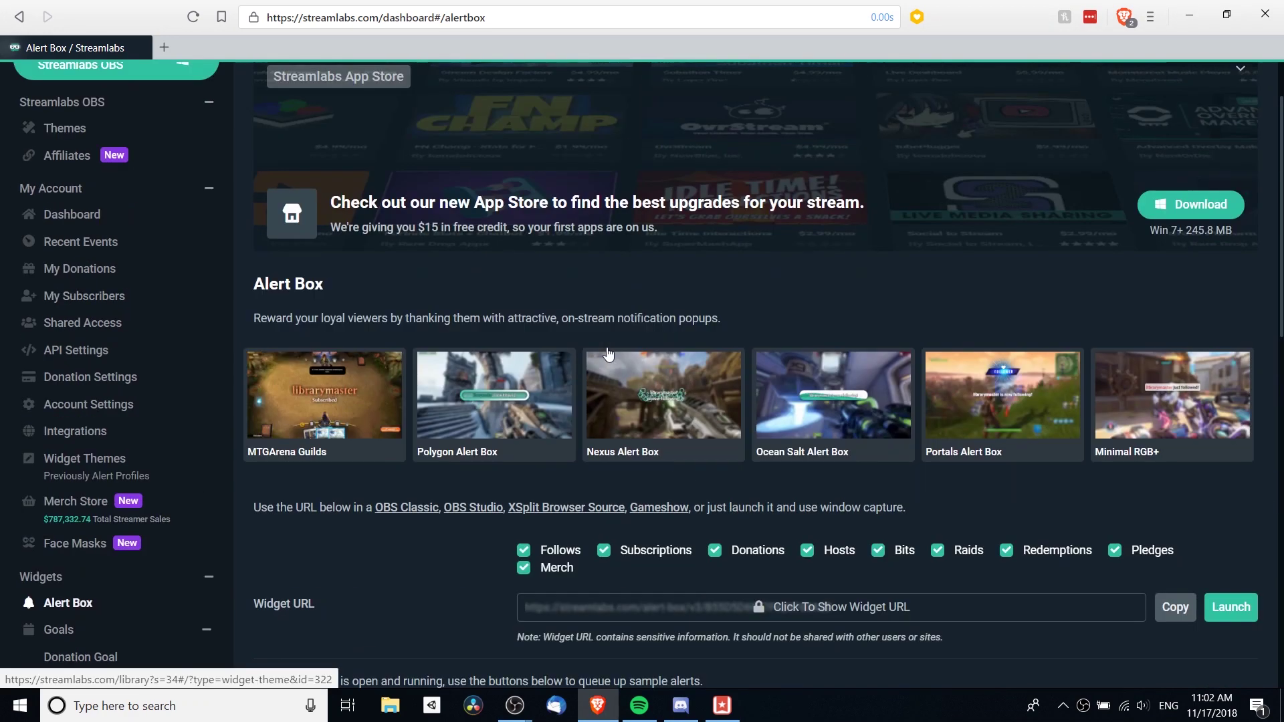
scroll(608, 347, "down", 15)
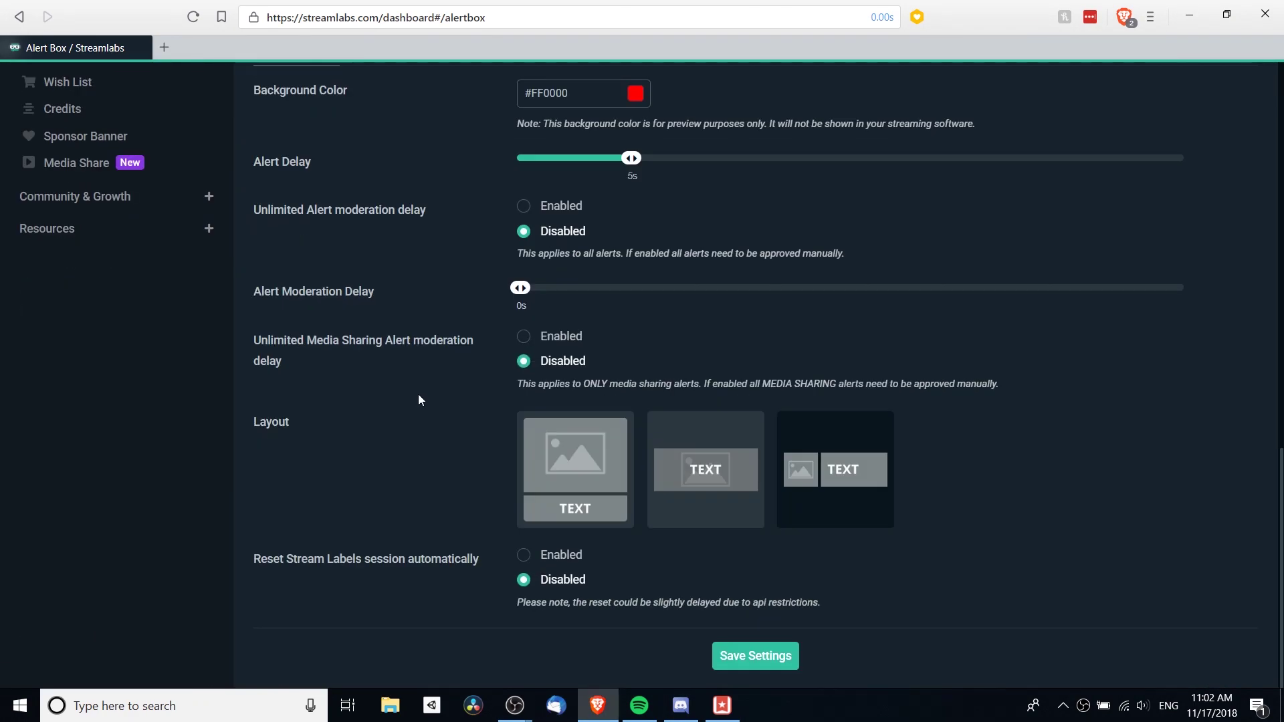
scroll(415, 379, "up", 3)
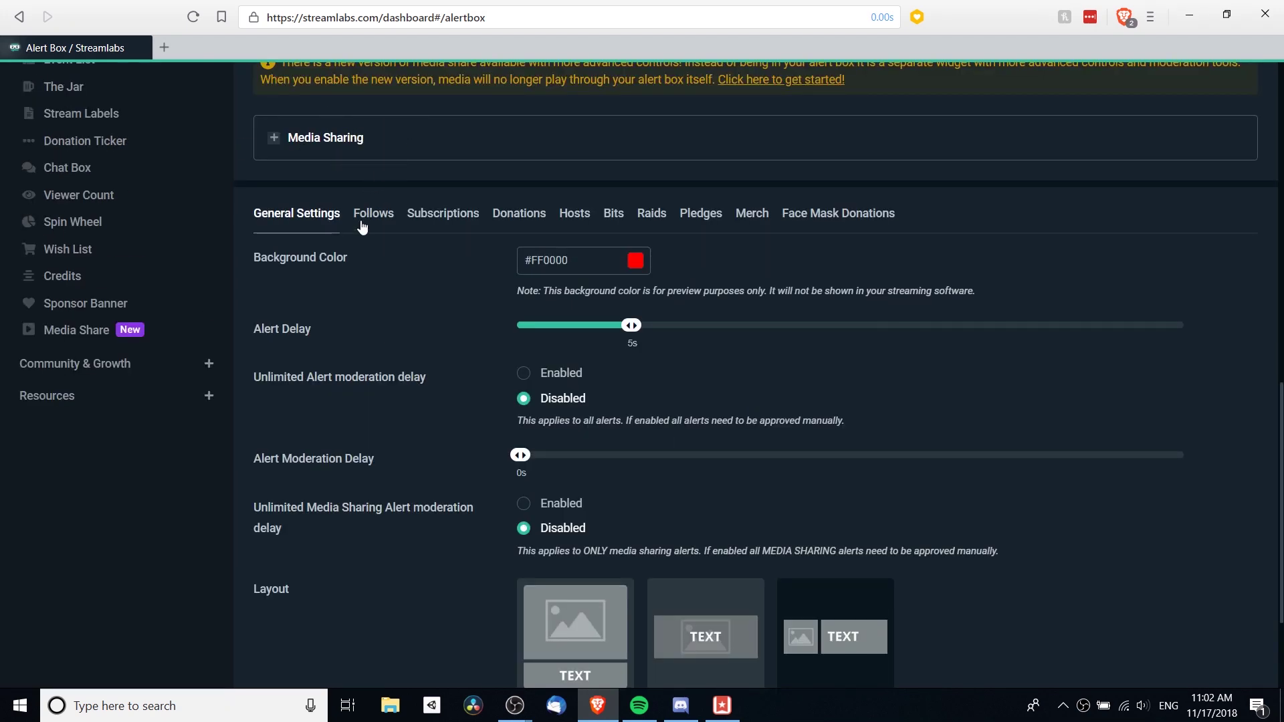
scroll(365, 231, "down", 1)
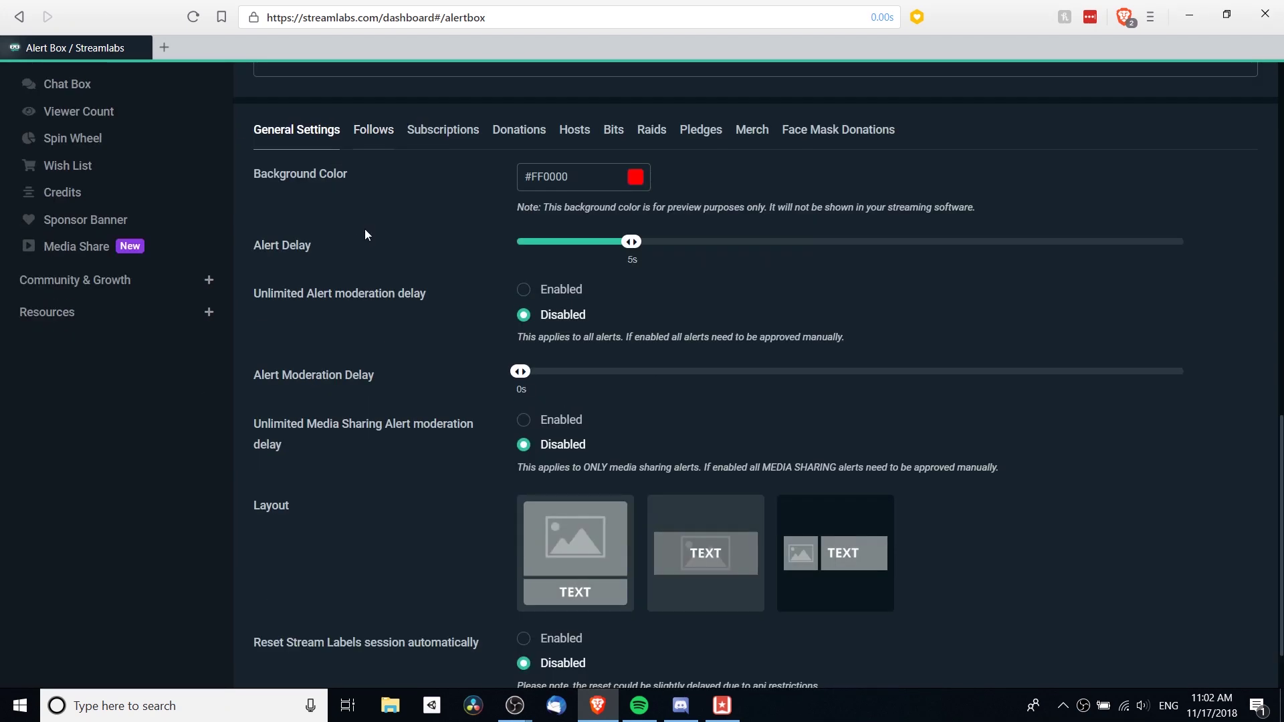
Replace the Follows alert image with the stock corgi 2OB43dk.gif
left_click(372, 132)
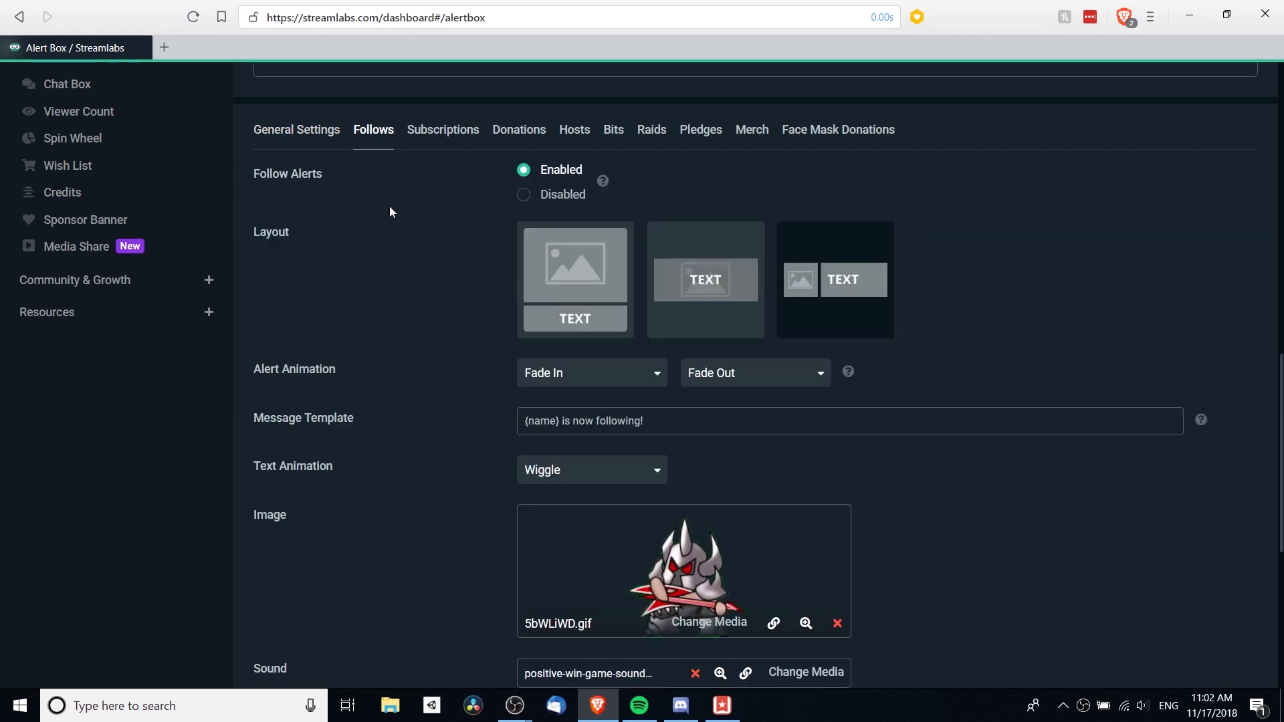
scroll(389, 206, "down", 2)
scroll(389, 206, "up", 2)
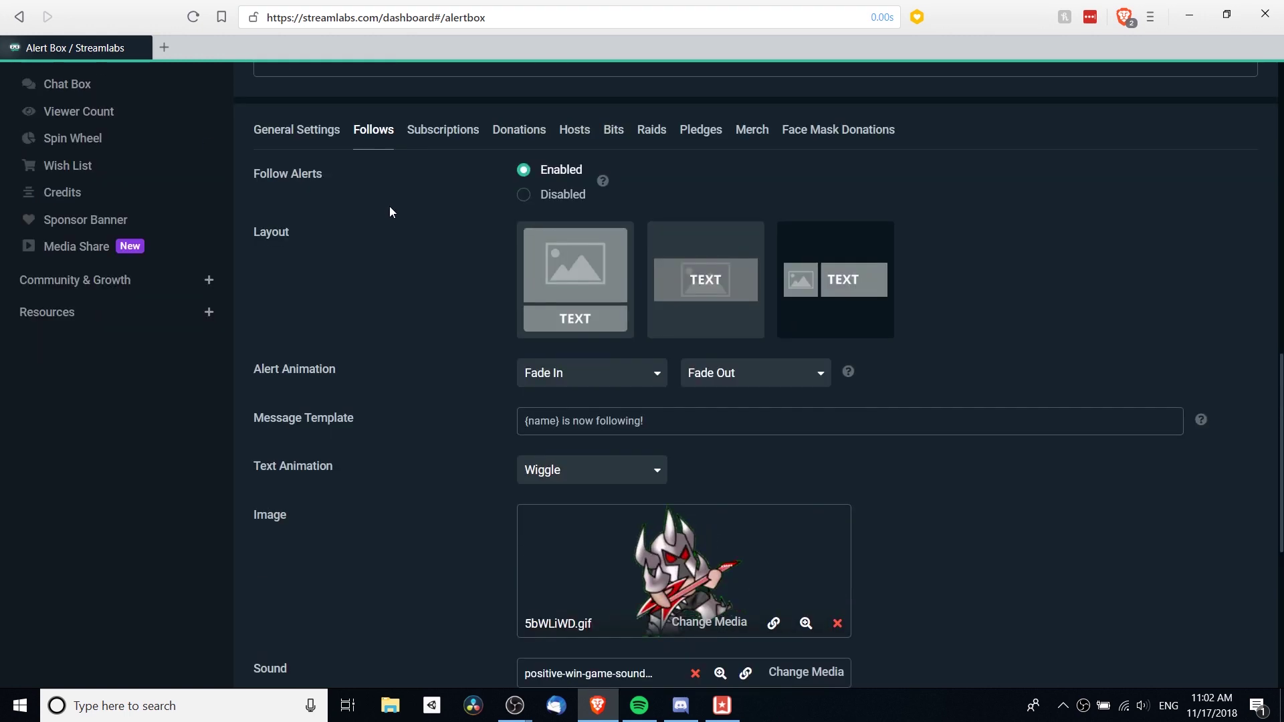
scroll(290, 429, "down", 1)
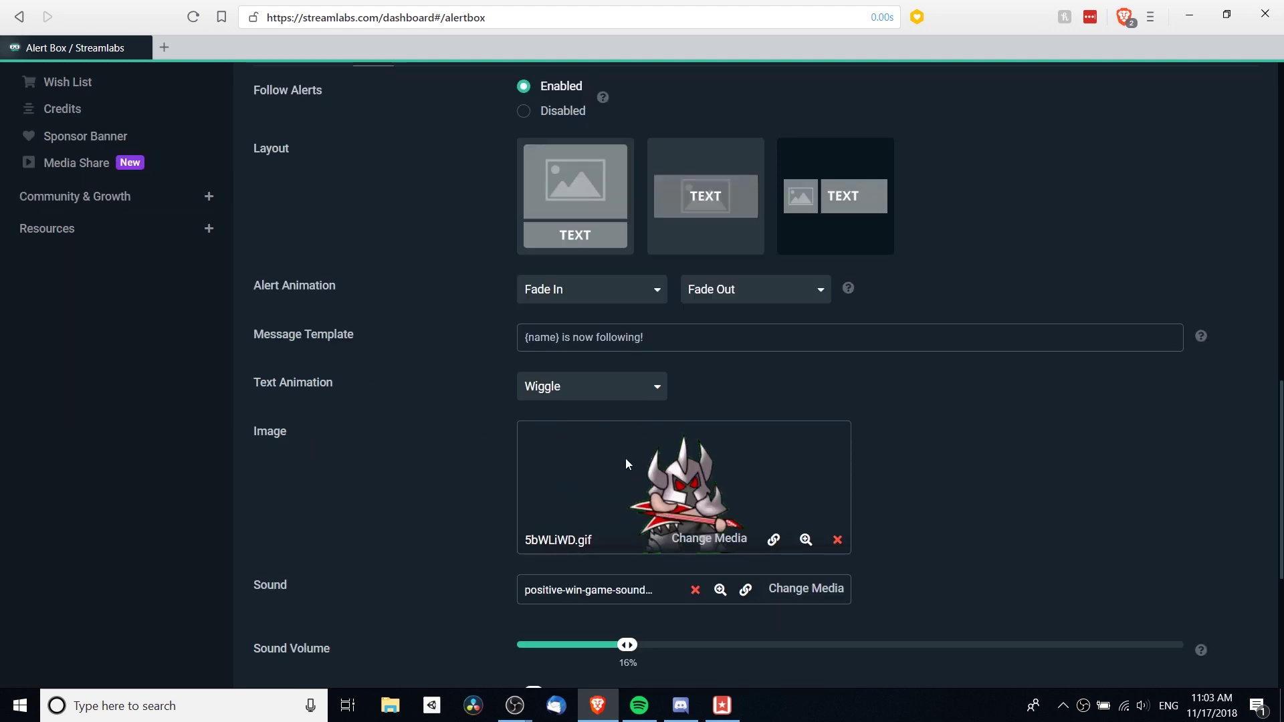
left_click(735, 546)
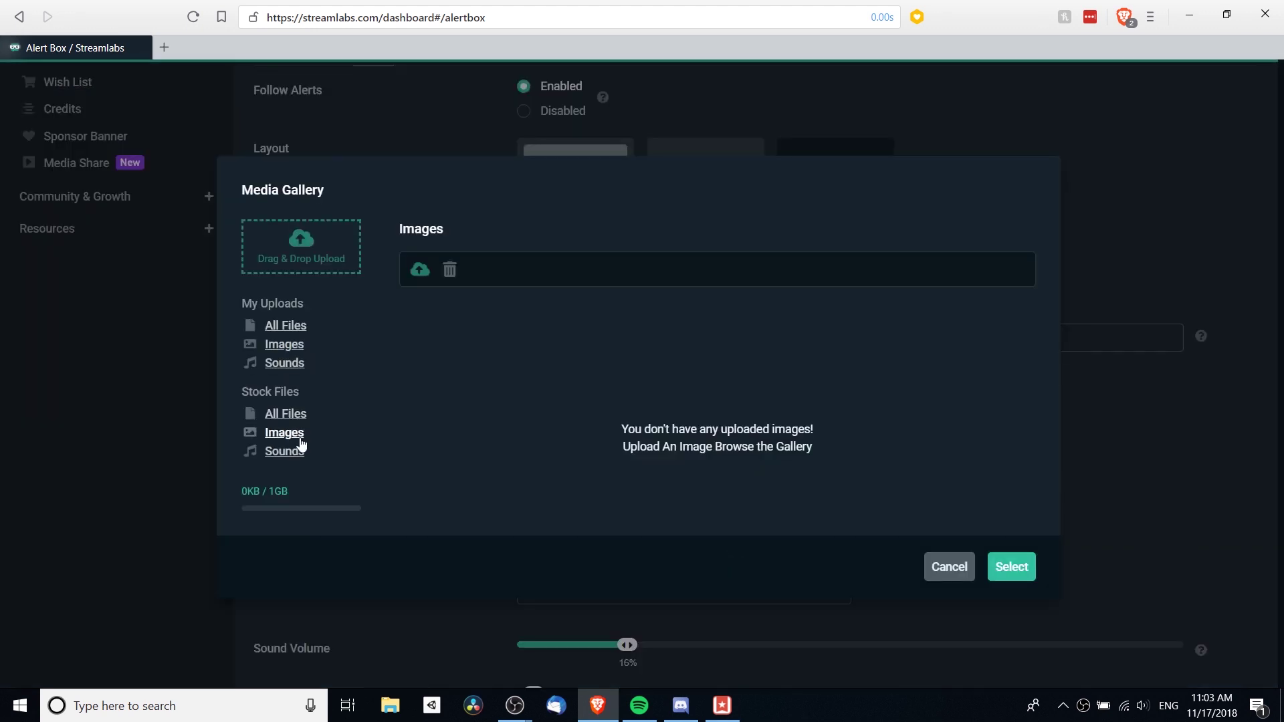
left_click(294, 435)
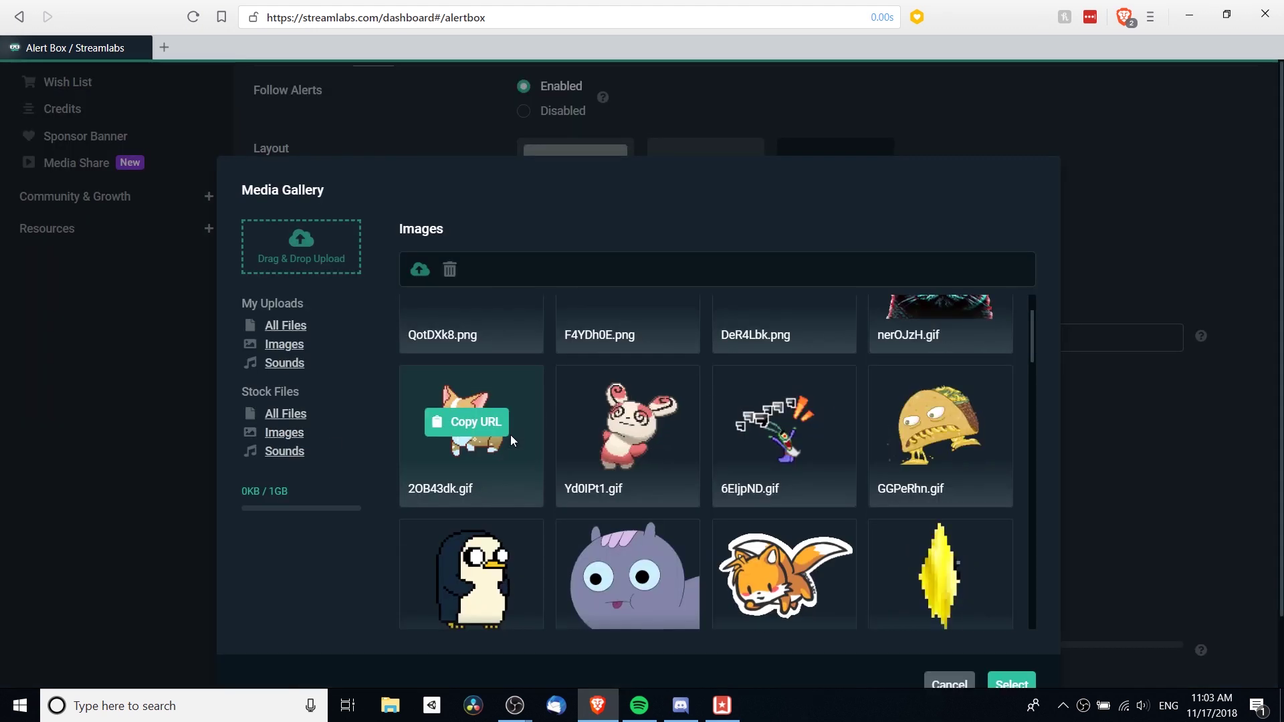
scroll(511, 435, "down", 6)
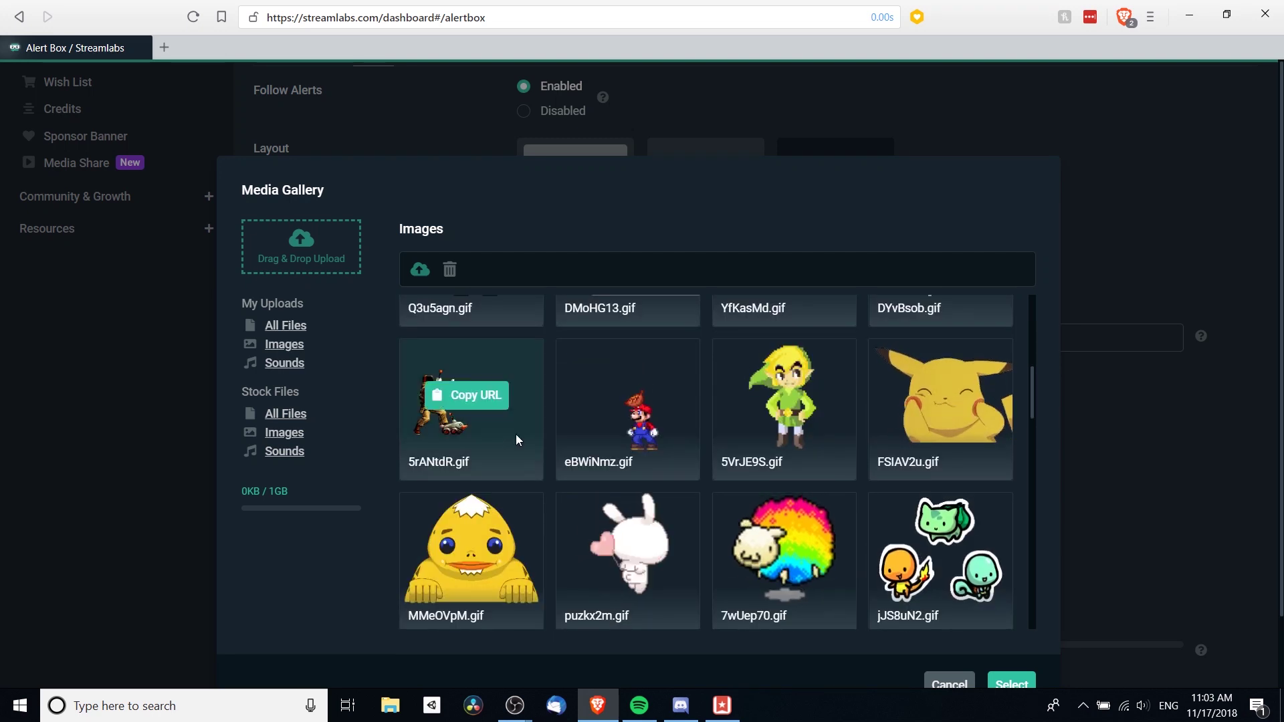
scroll(441, 456, "up", 7)
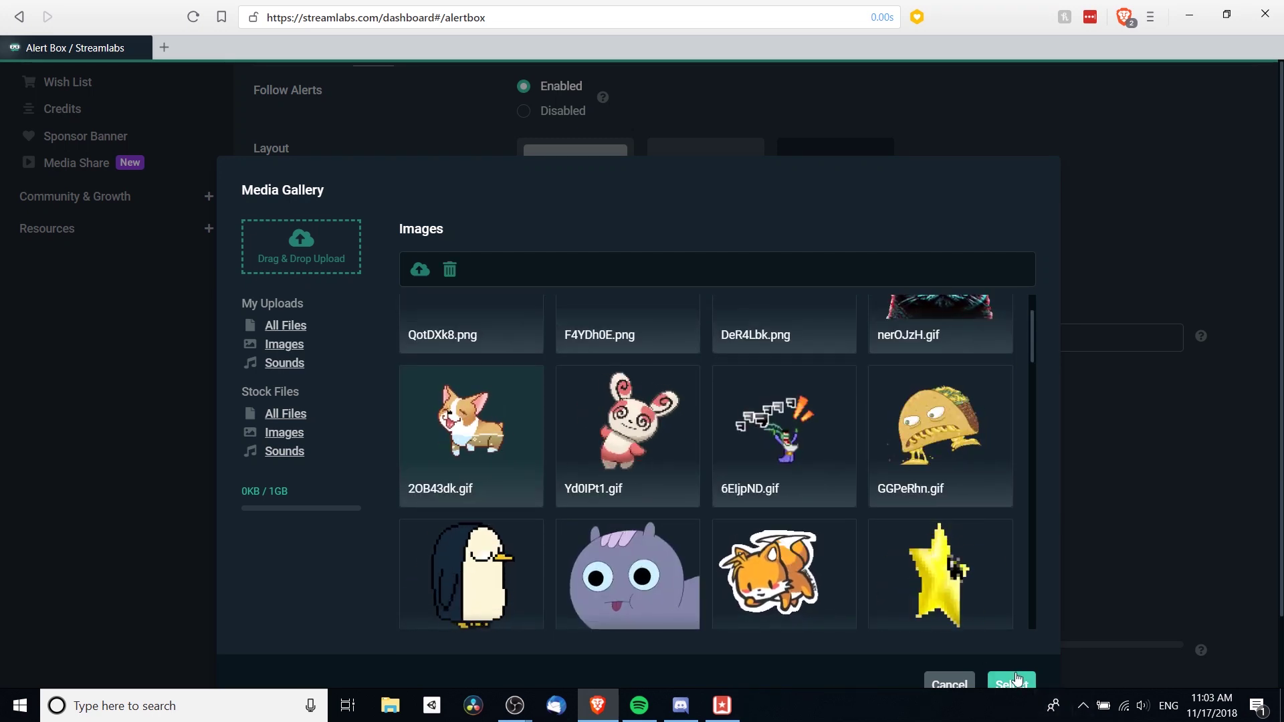
left_click(1012, 681)
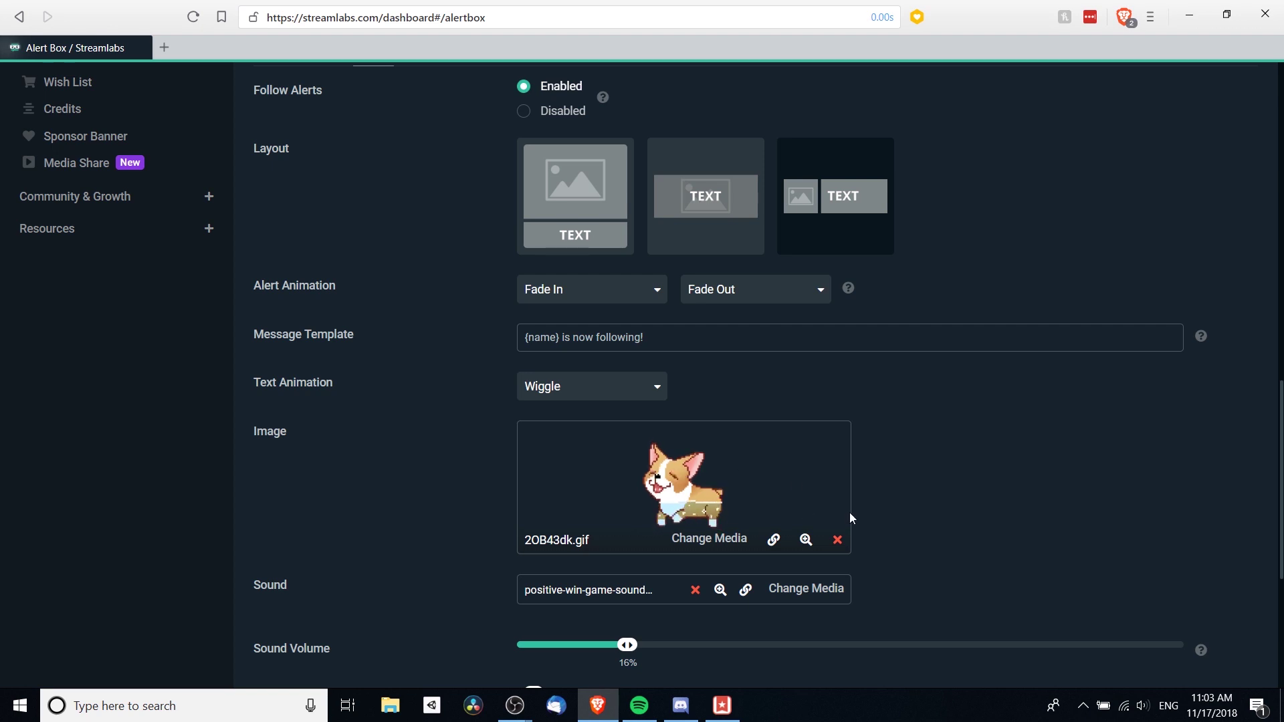
Check the follow alert sound options, keeping the current sound, and expand the alert variations section
scroll(855, 510, "down", 3)
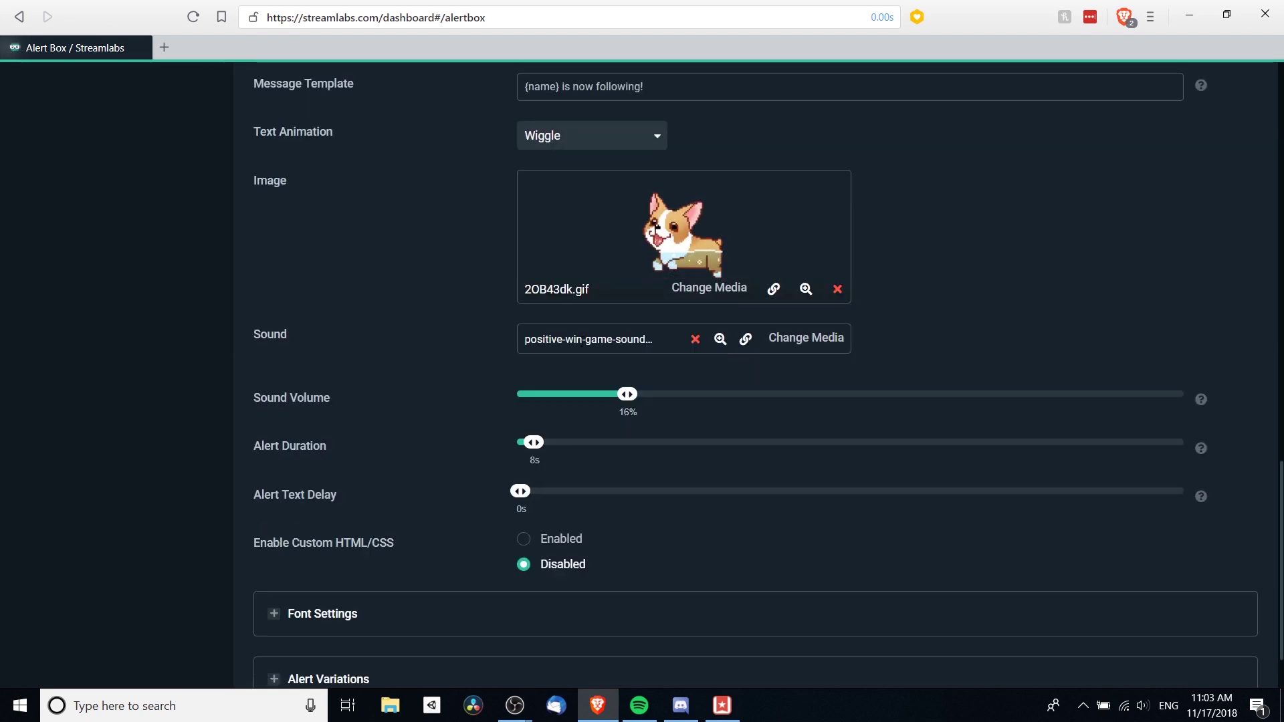
left_click(747, 341)
left_click(837, 464)
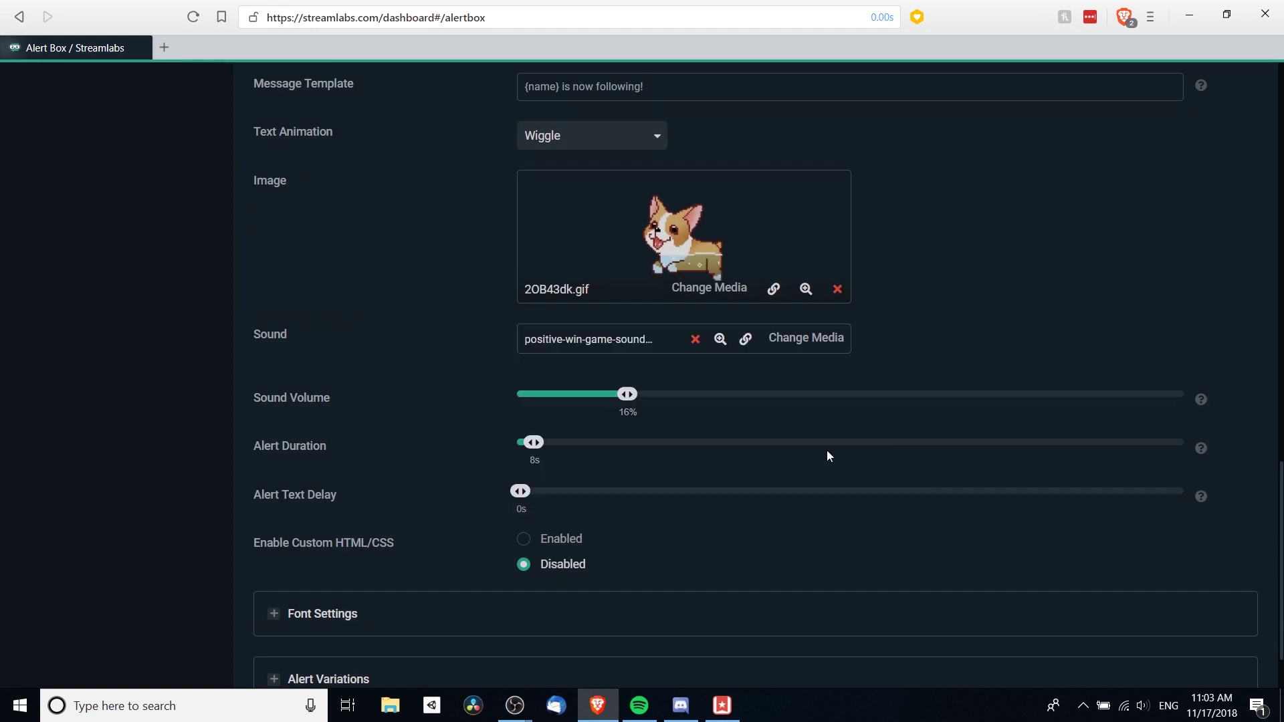
left_click(817, 337)
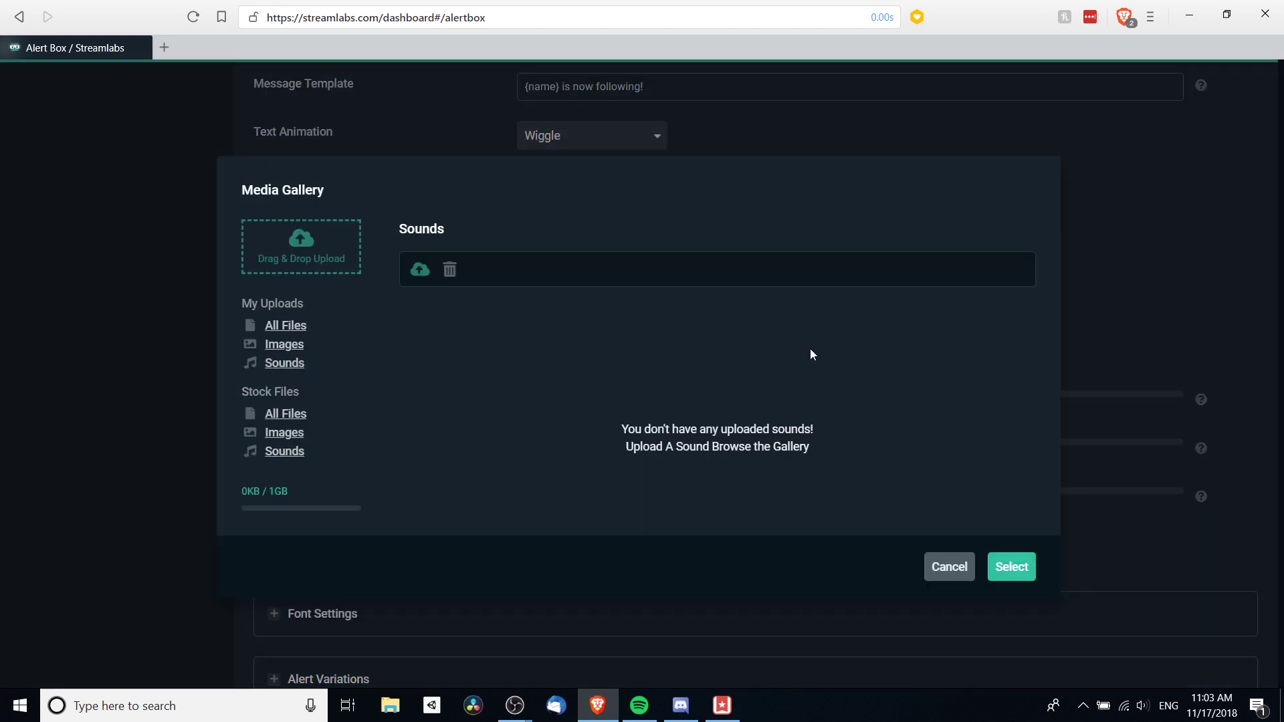
left_click(997, 570)
scroll(374, 388, "down", 3)
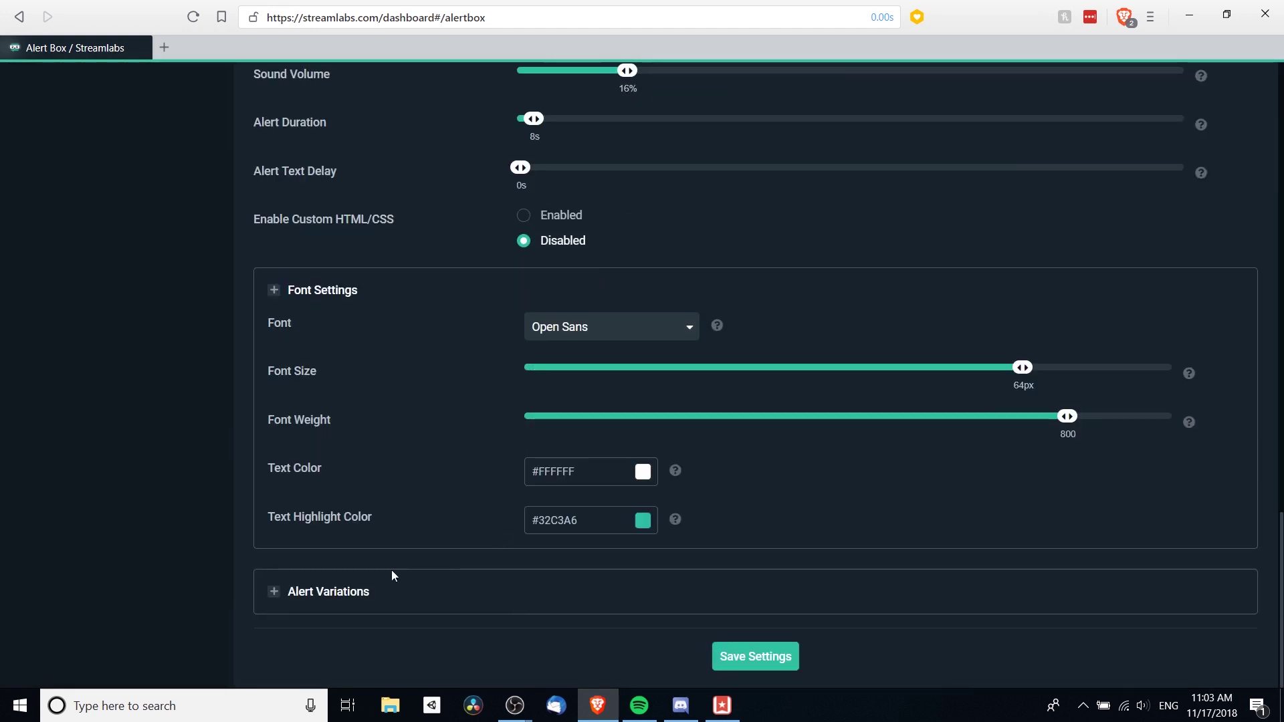
left_click(309, 289)
left_click(359, 471)
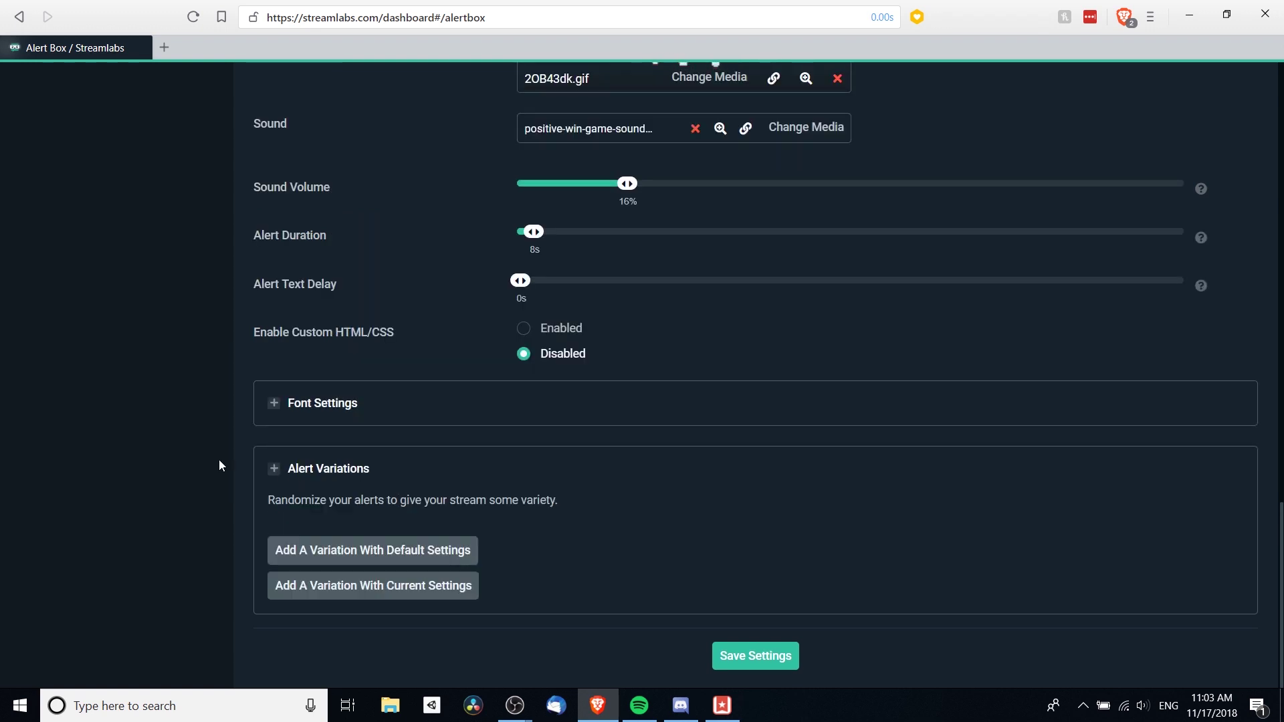
scroll(451, 286, "up", 5)
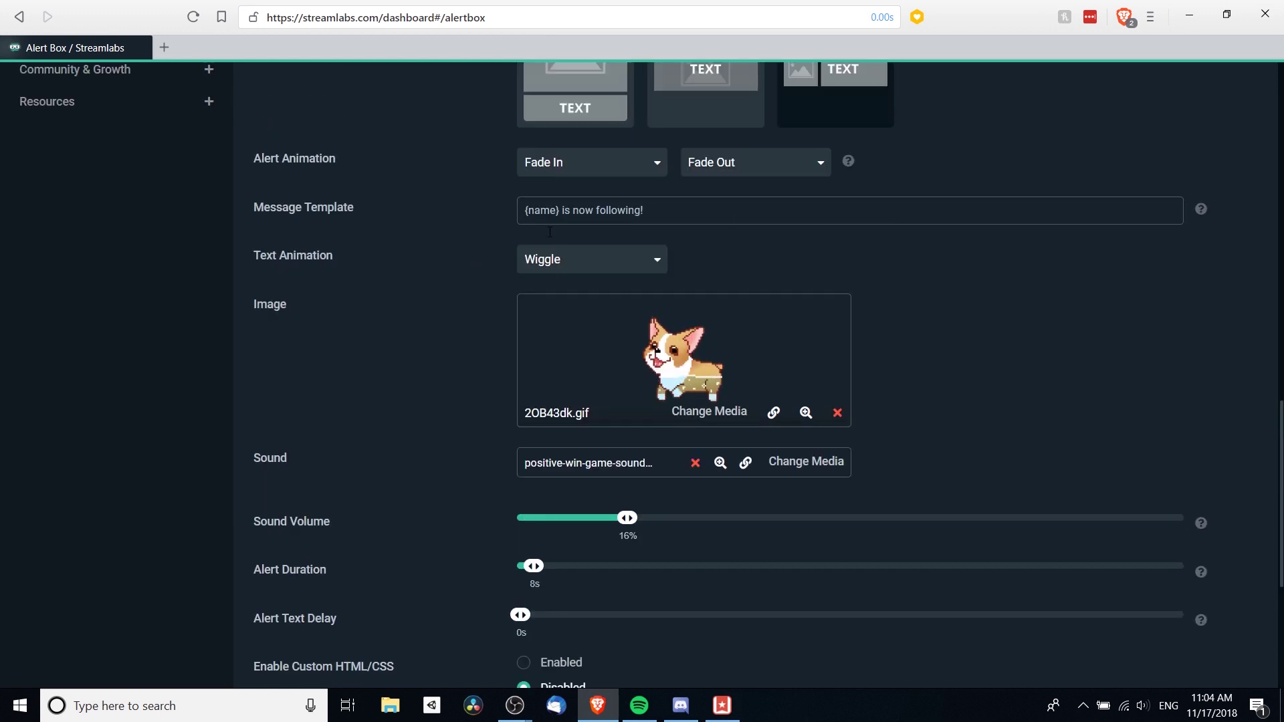
scroll(415, 352, "up", 3)
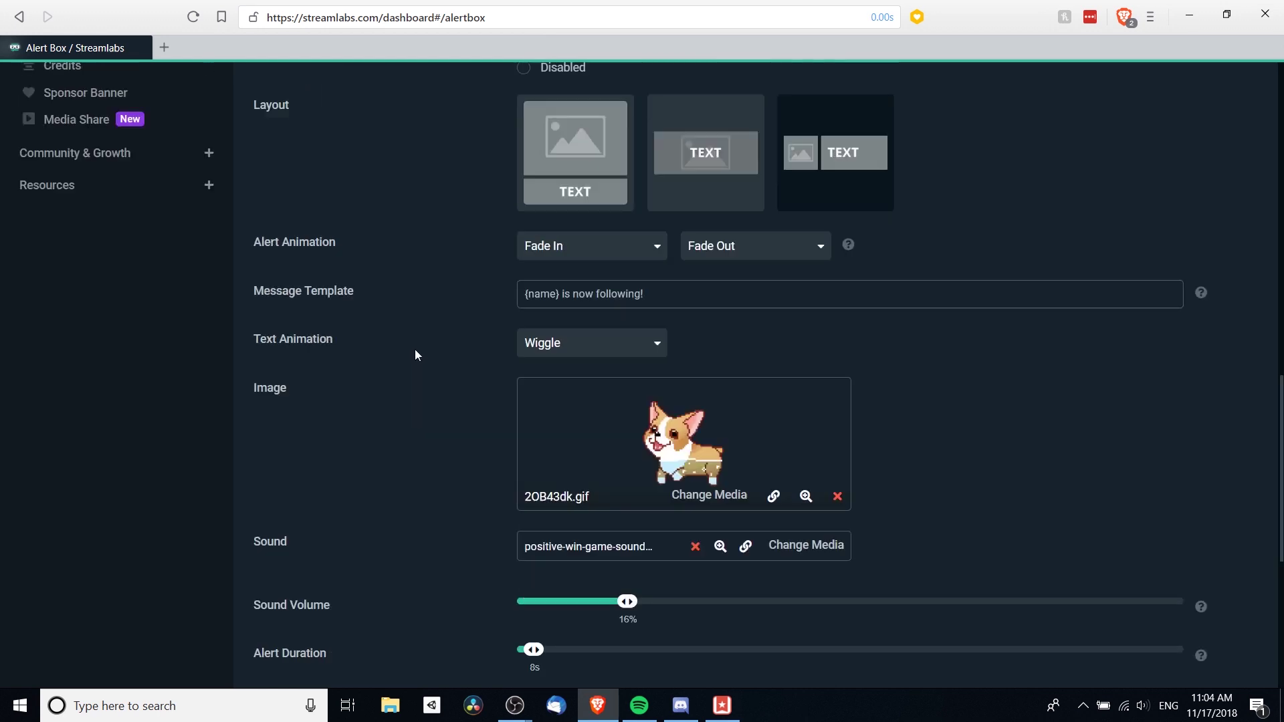
scroll(414, 349, "down", 20)
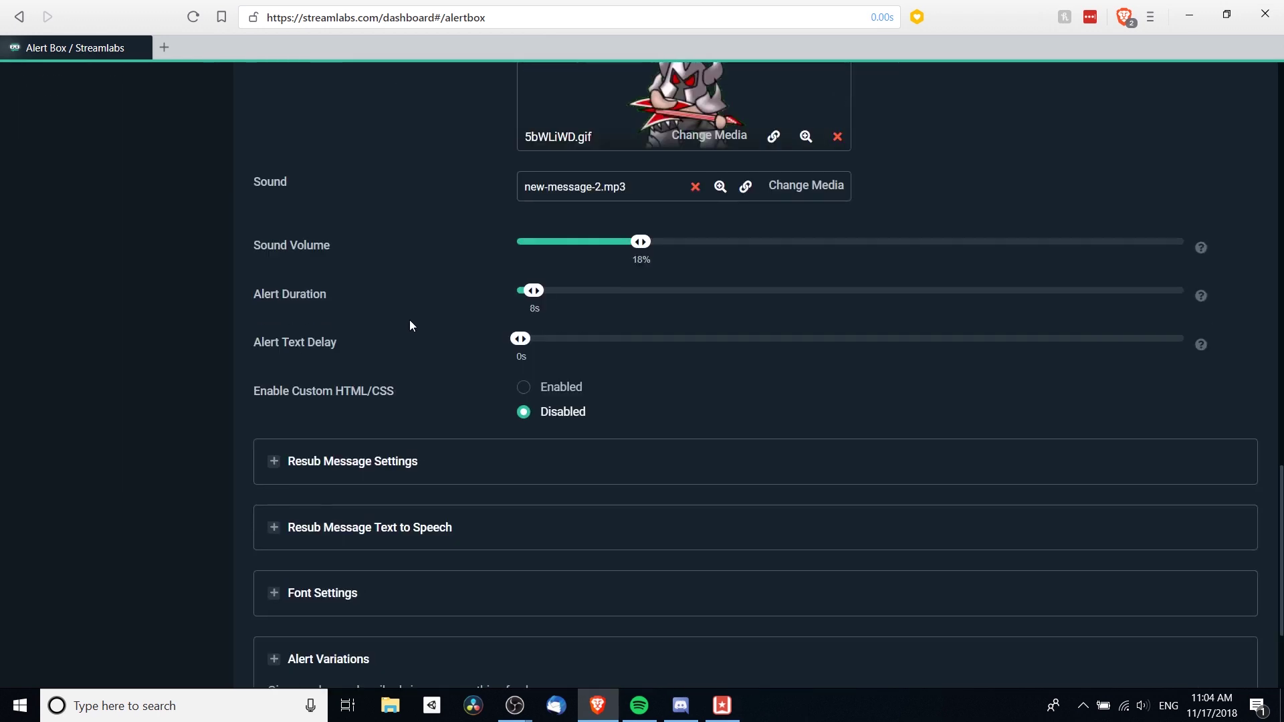
scroll(409, 320, "up", 15)
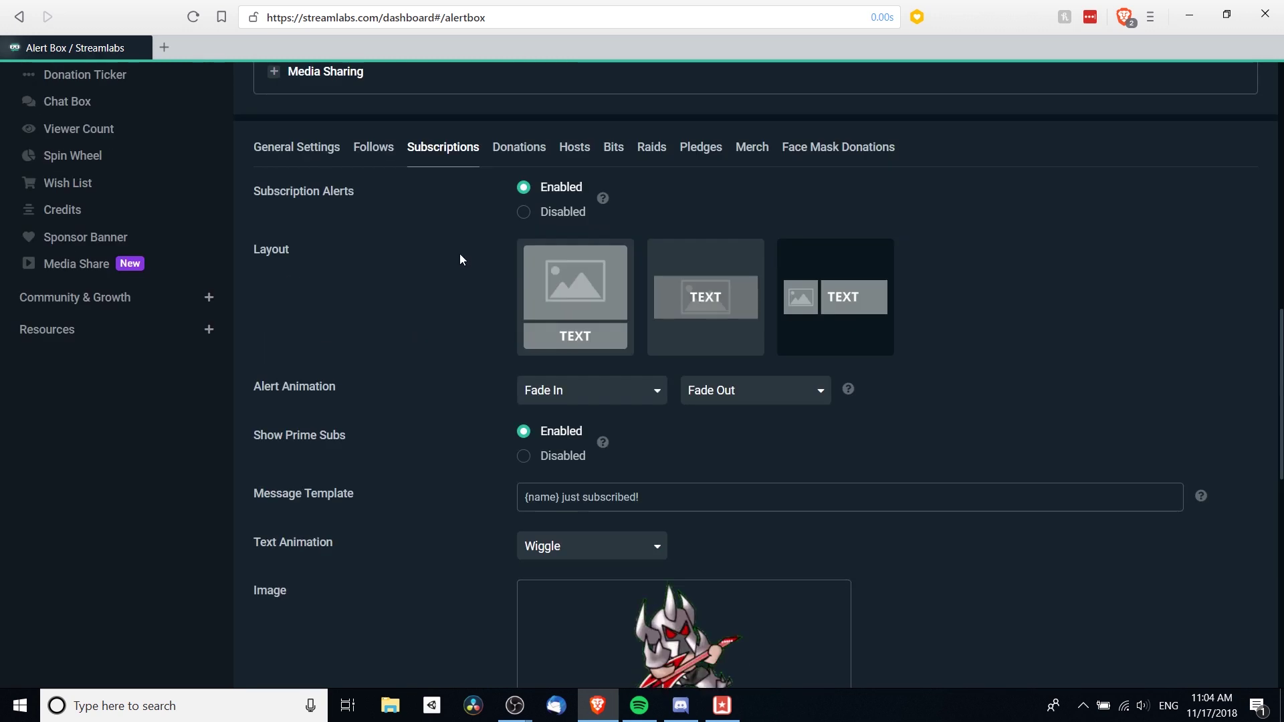
Switch the subscription alert layout from image above text to text over image
left_click(605, 299)
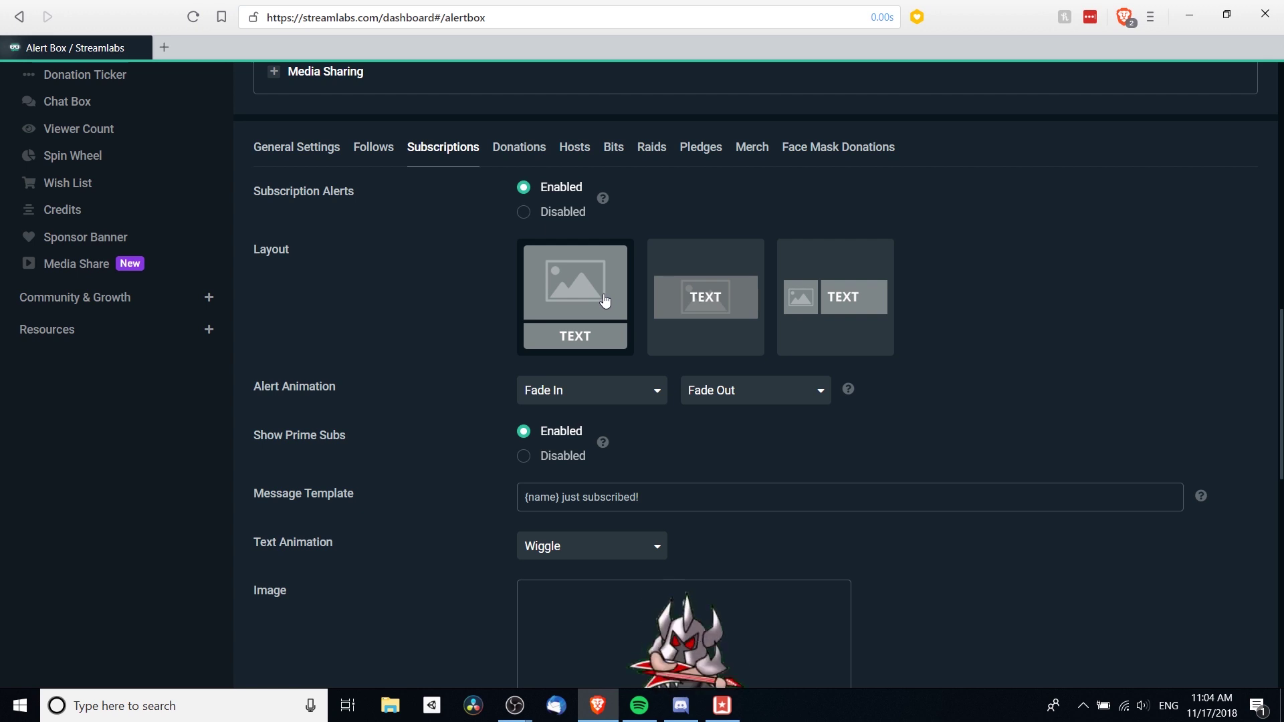
left_click(754, 347)
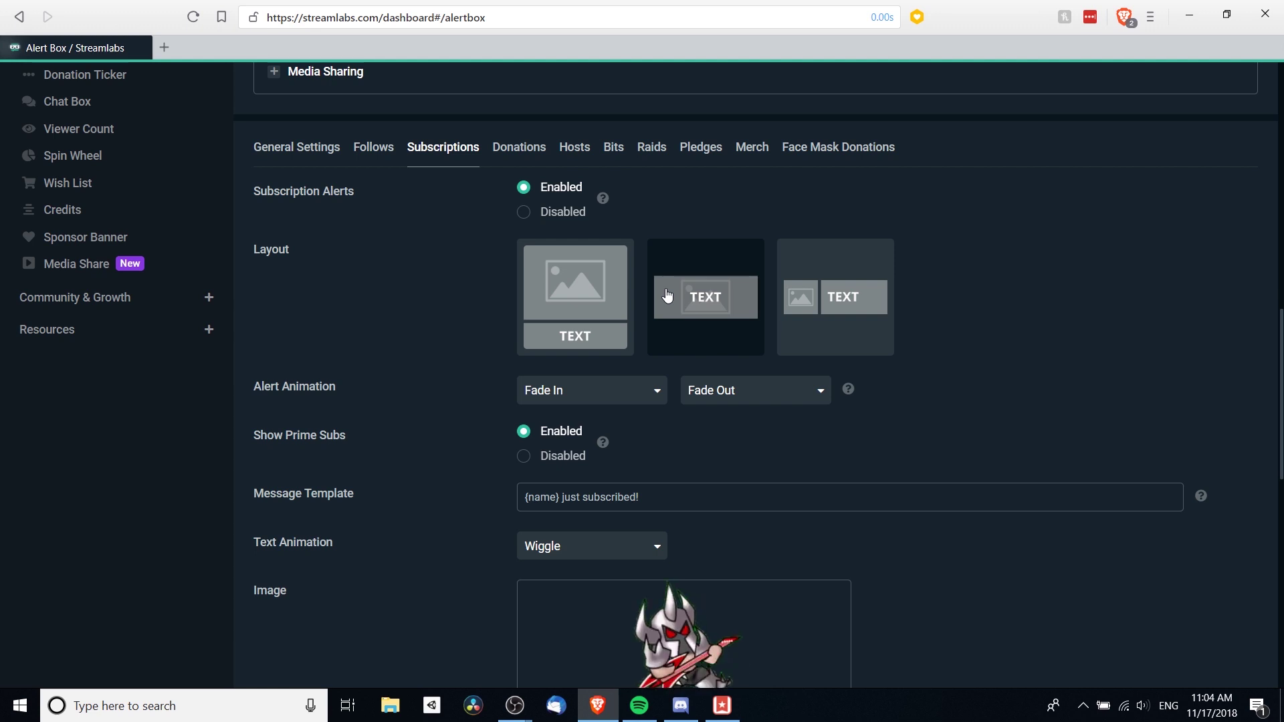
scroll(404, 402, "up", 7)
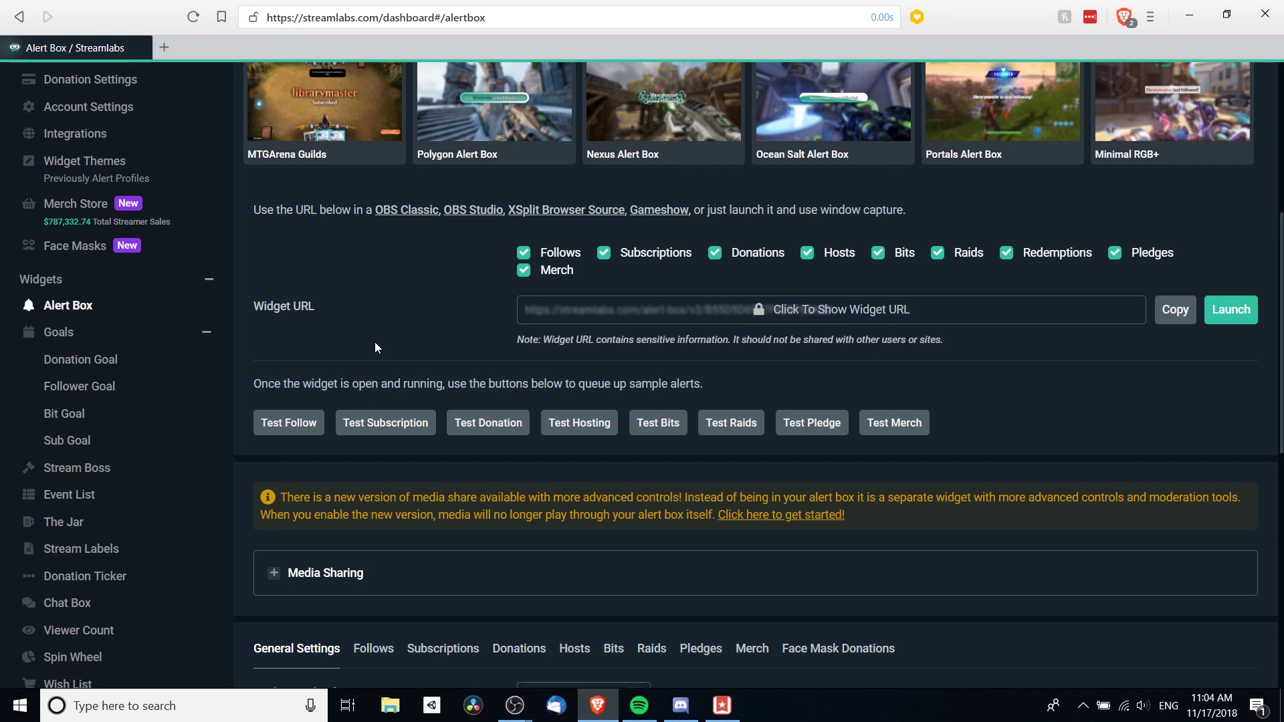
Bring the OBS window with the HS scene back in front of Streamlabs via the taskbar
scroll(375, 342, "down", 1)
scroll(100, 341, "down", 1)
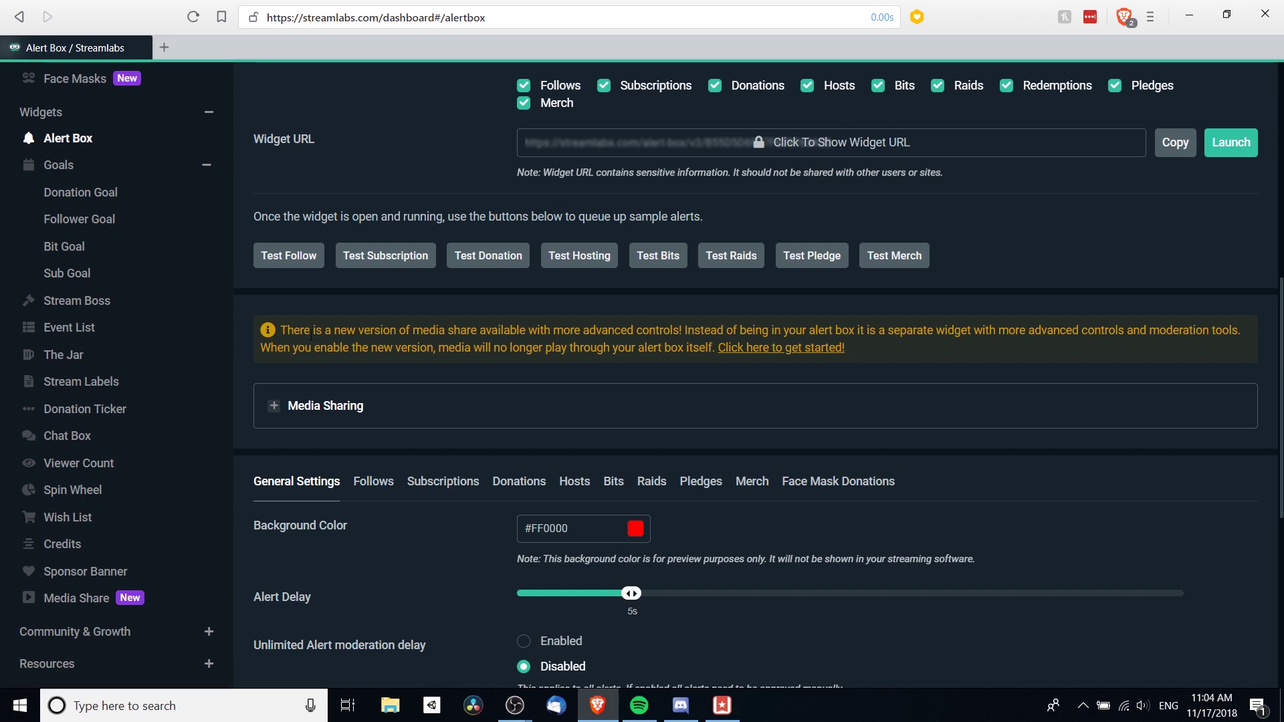
mouse_move(515, 705)
left_click(557, 653)
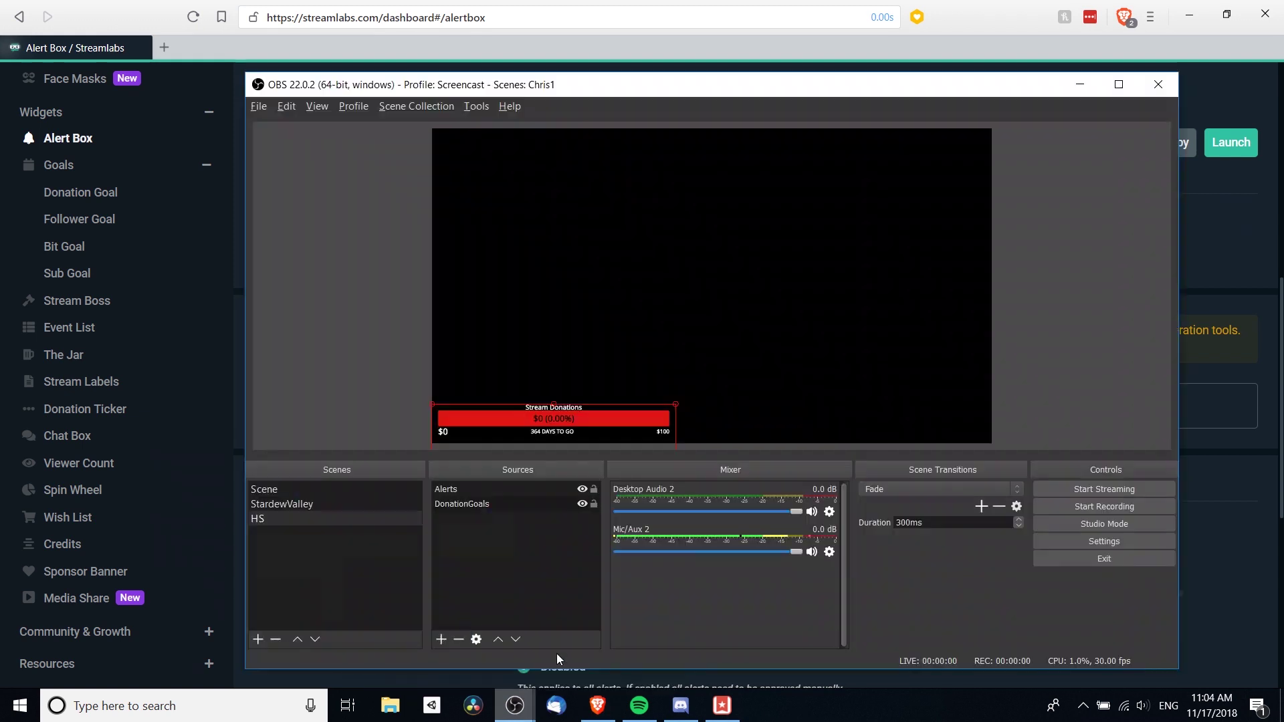